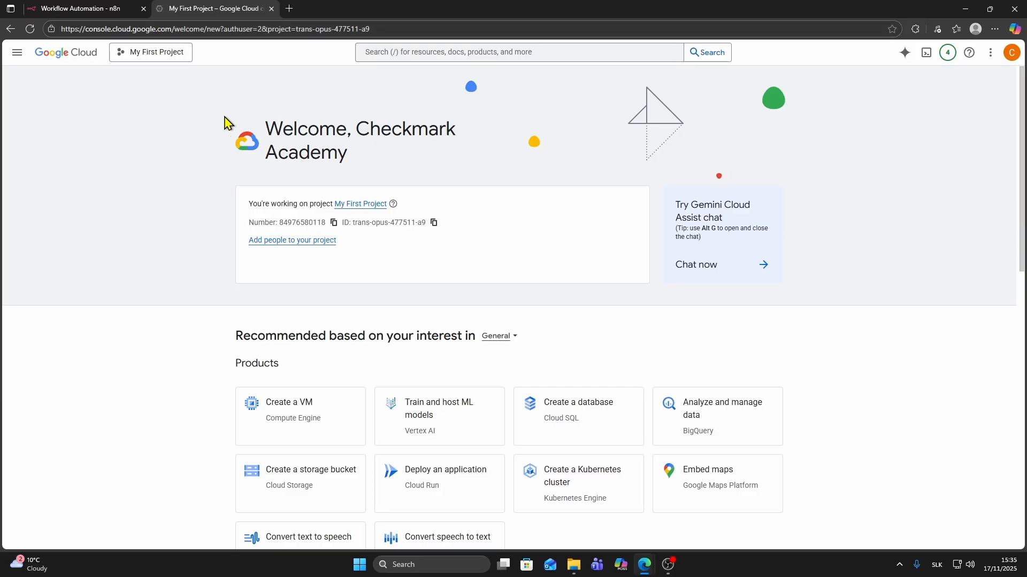
# - From the project picker, start a new project and name it 'N8N test'
pyautogui.click(151, 57)
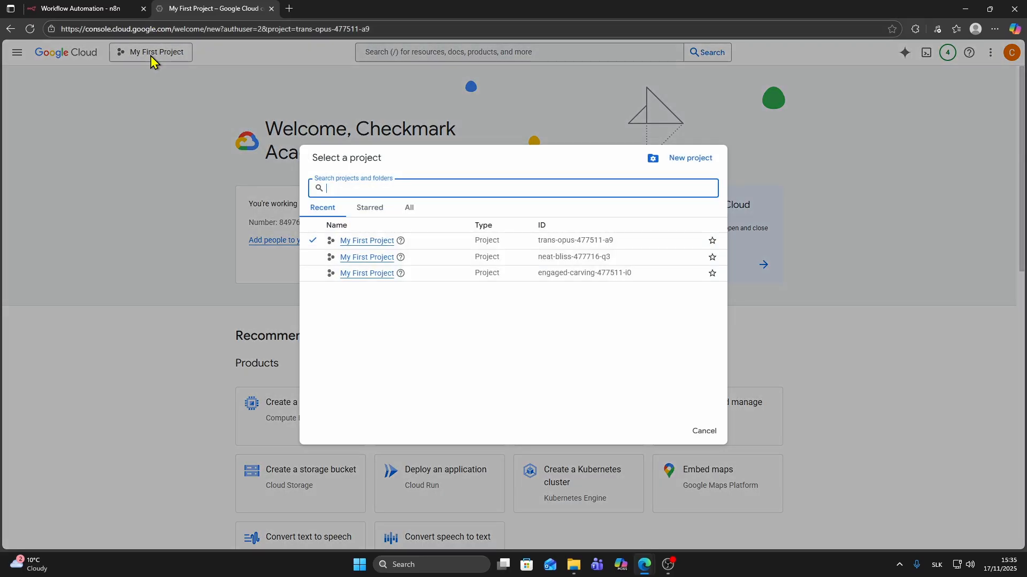
pyautogui.click(683, 163)
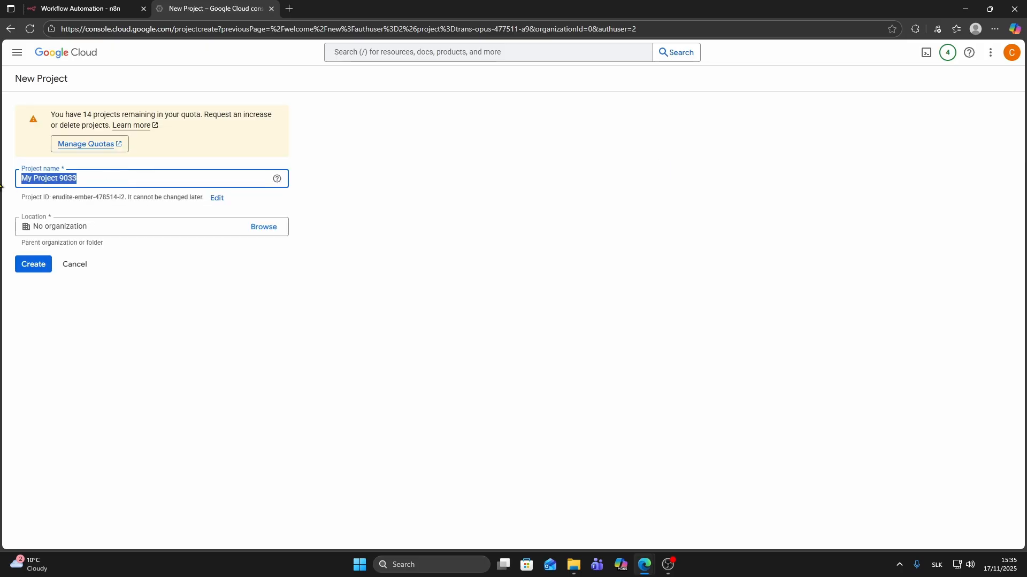
pyautogui.write('N8N test')
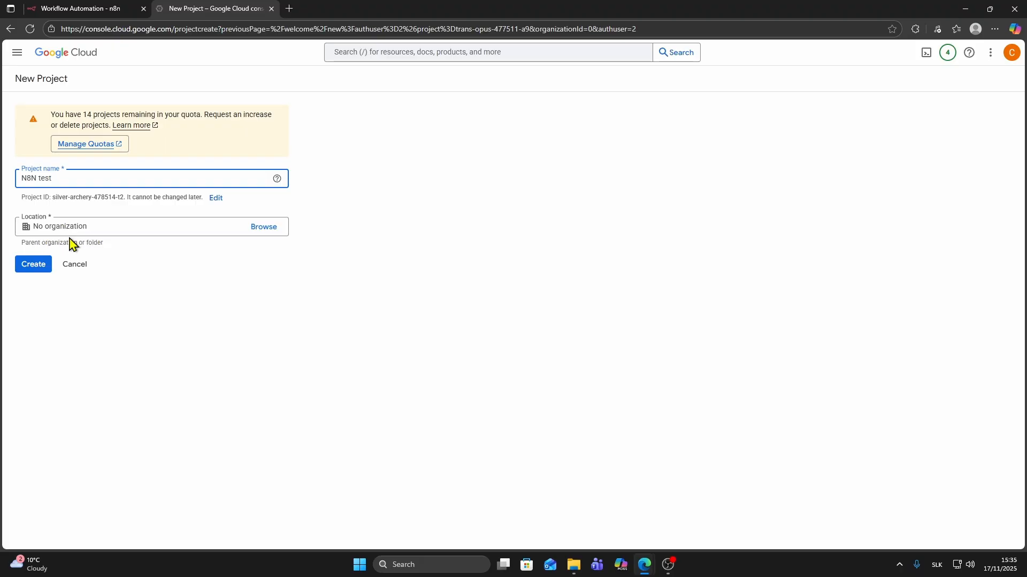
# - Create the N8N test project and make it the active project
pyautogui.click(30, 273)
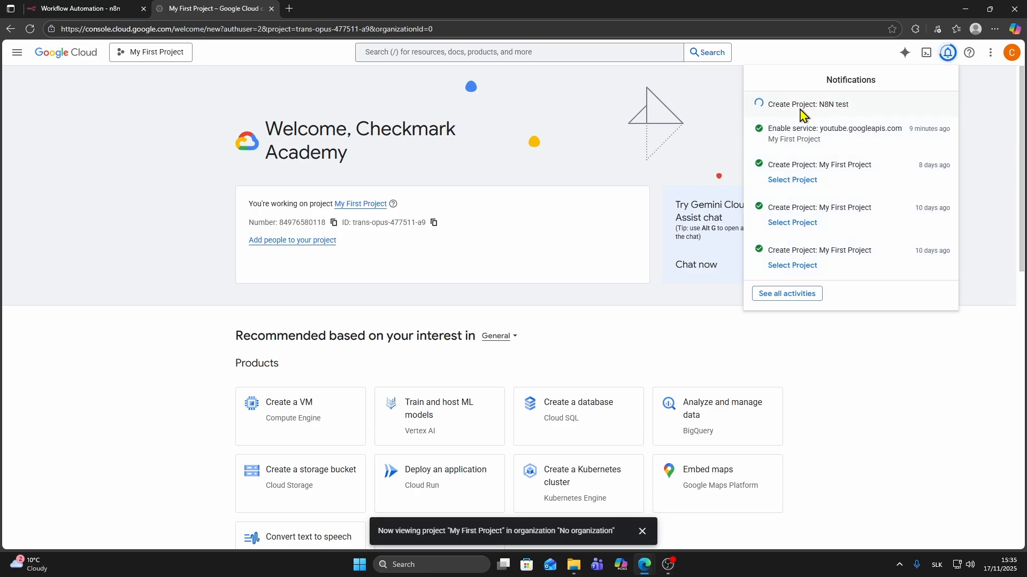
pyautogui.click(151, 59)
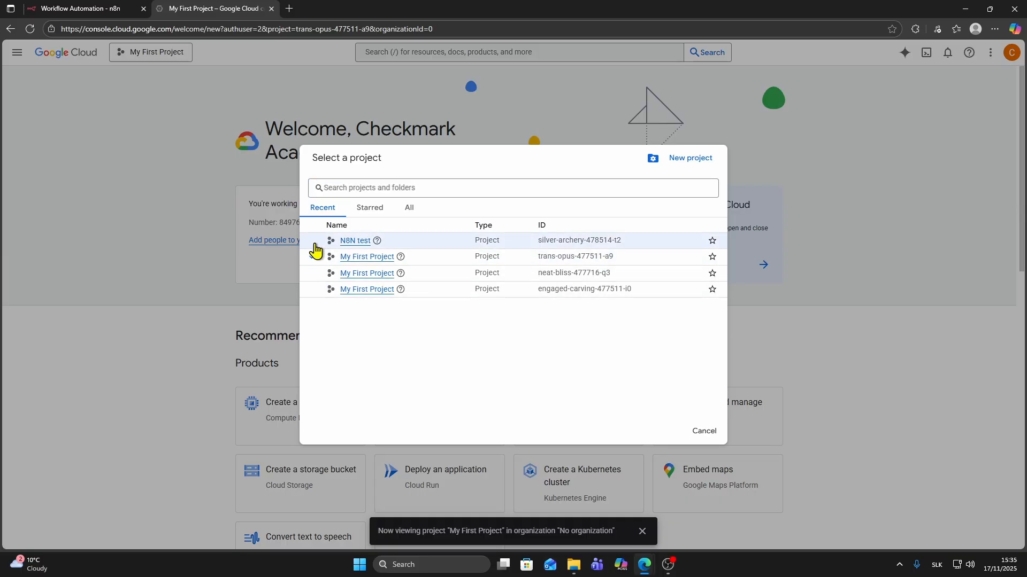
pyautogui.click(355, 241)
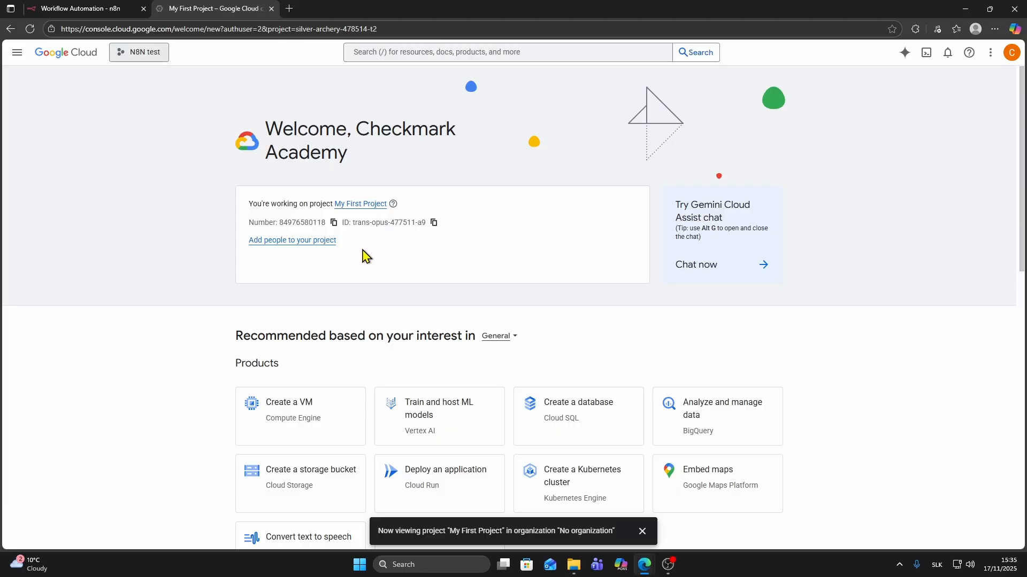
pyautogui.click(153, 58)
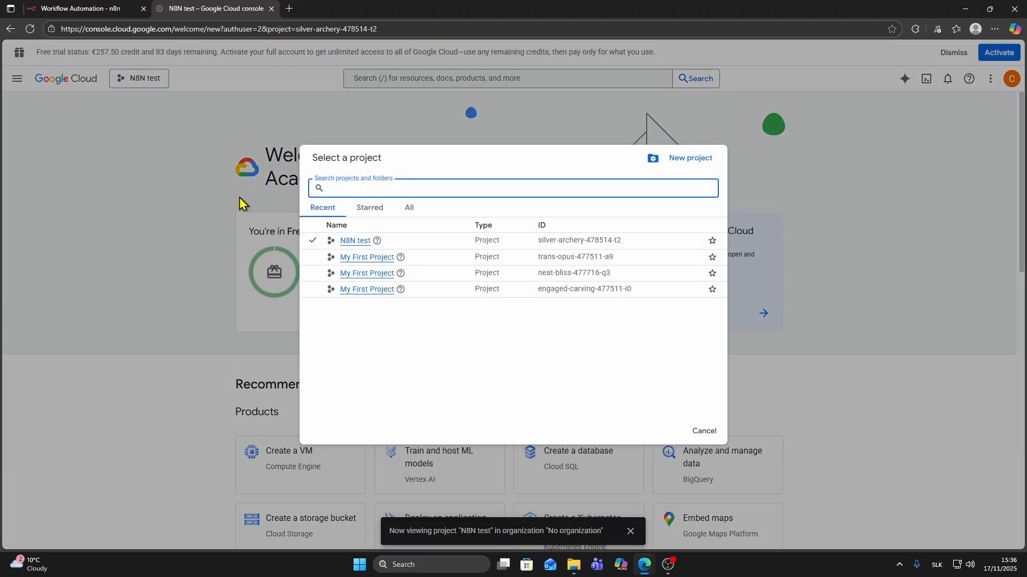
pyautogui.click(239, 197)
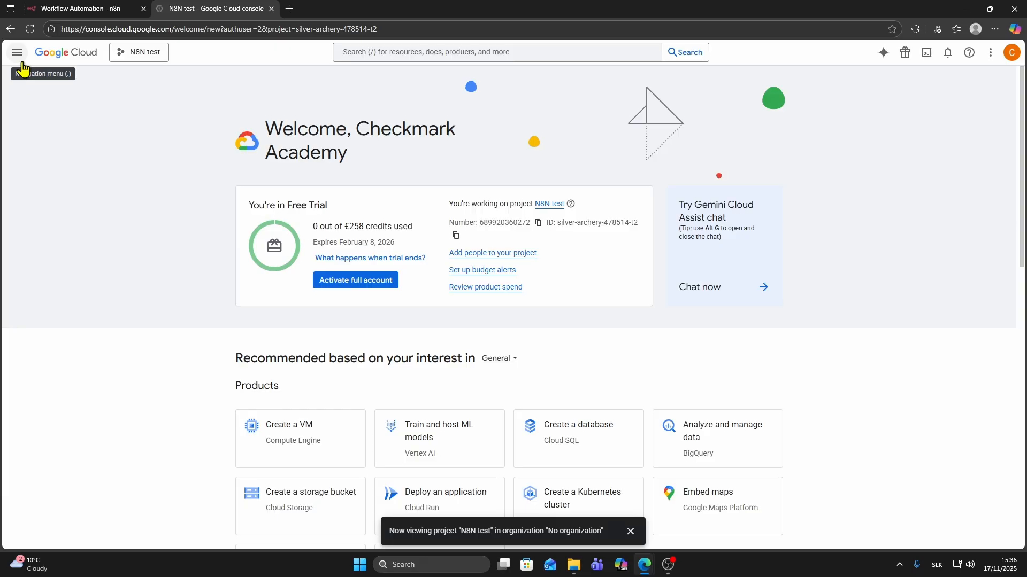
# - Bring up the APIs & Services options in the navigation menu
pyautogui.click(16, 58)
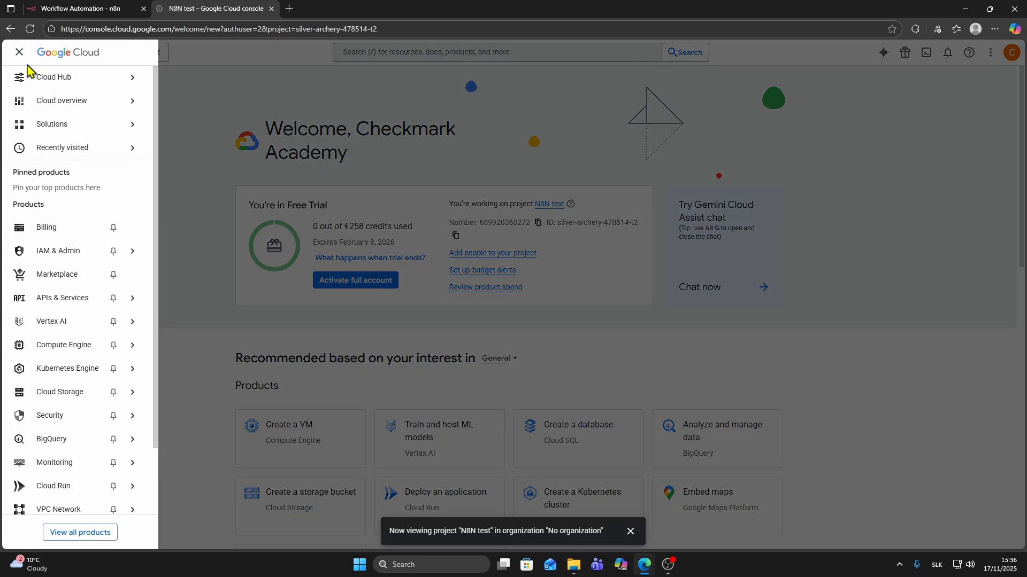
pyautogui.moveTo(36, 148)
pyautogui.moveTo(32, 303)
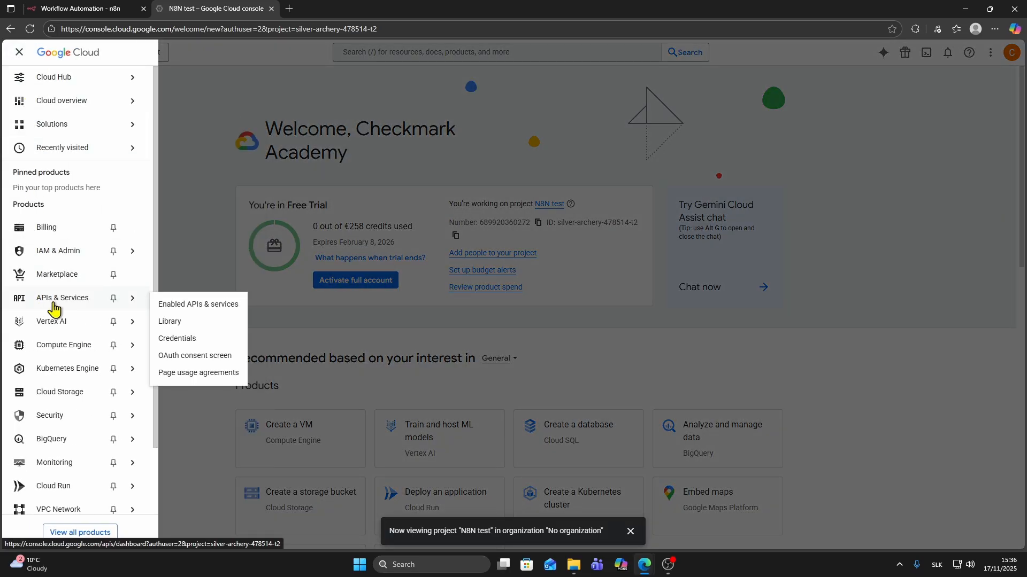
# - Search the API Library for 'google drive' and enable the Google Drive API
pyautogui.click(209, 310)
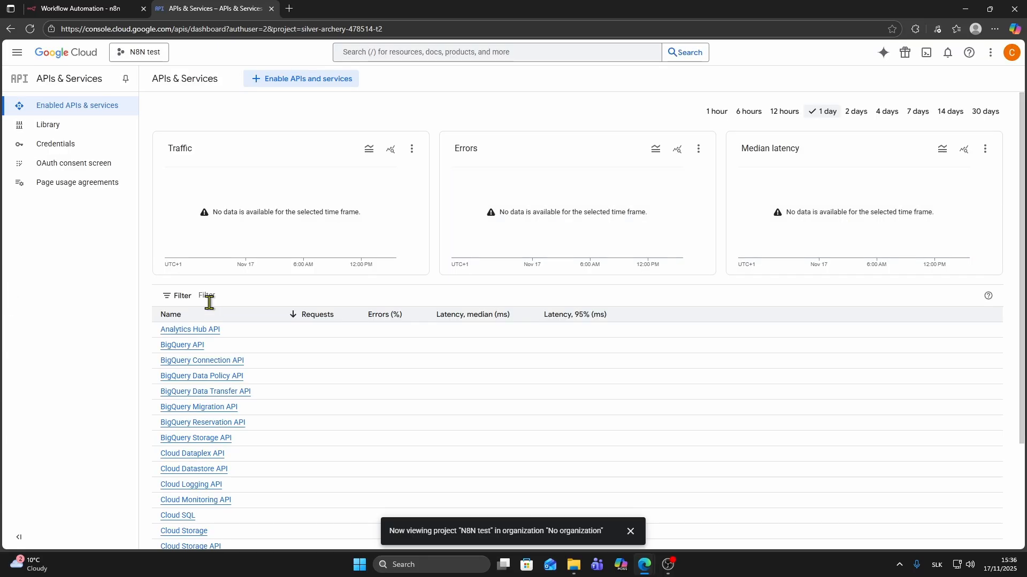
pyautogui.click(297, 82)
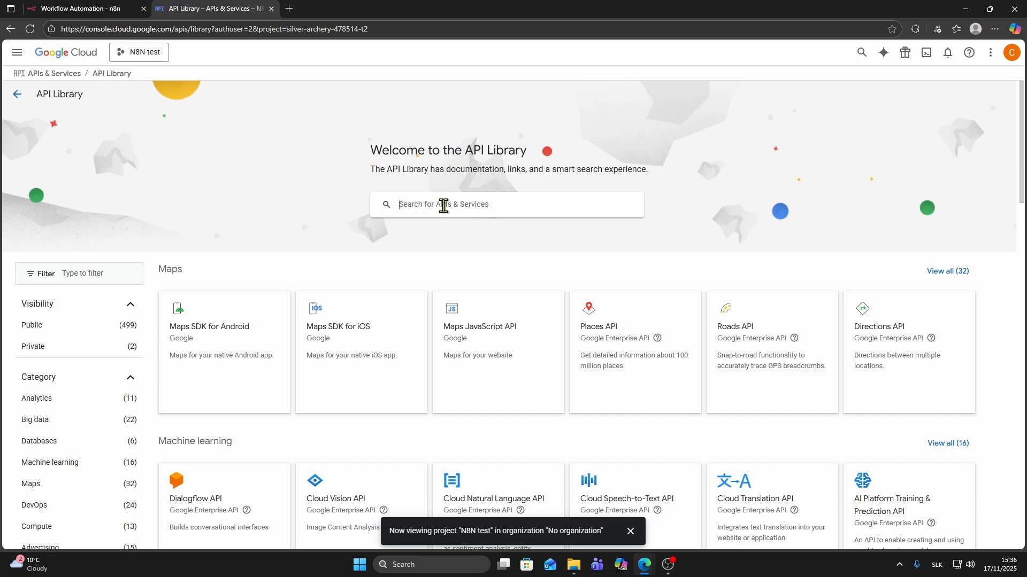
pyautogui.click(443, 206)
pyautogui.write('google drive')
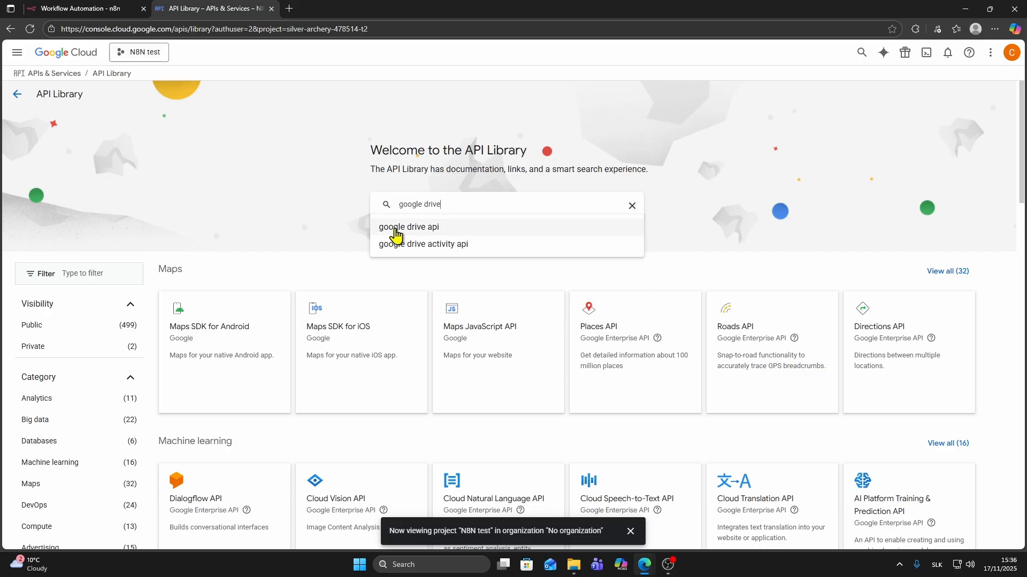
pyautogui.click(425, 231)
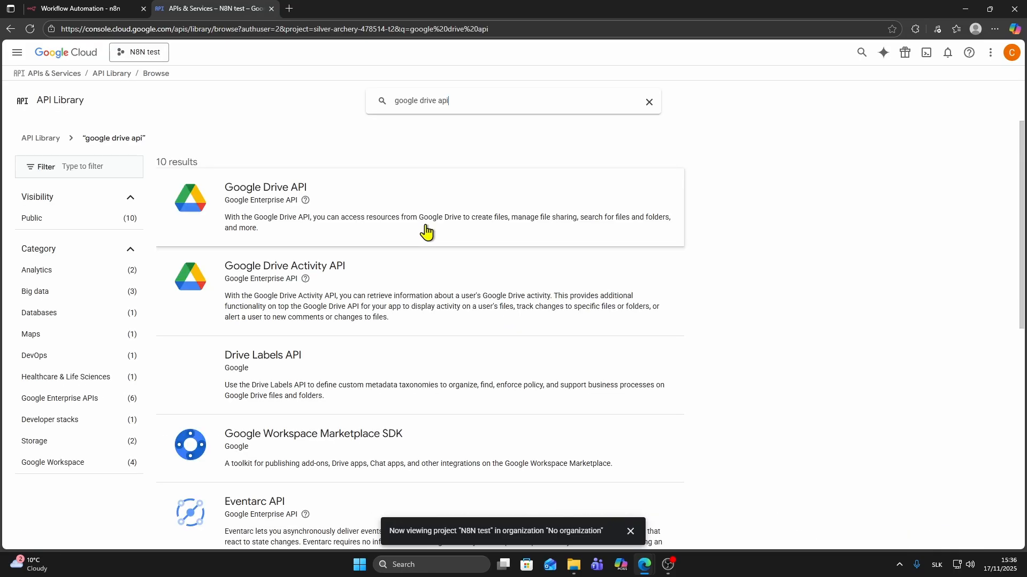
pyautogui.click(266, 203)
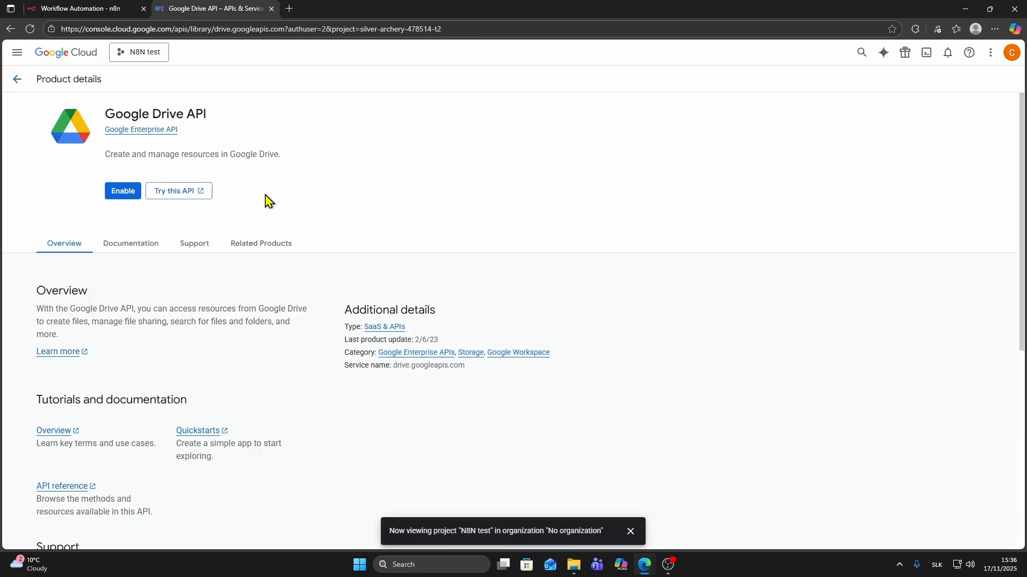
pyautogui.click(120, 199)
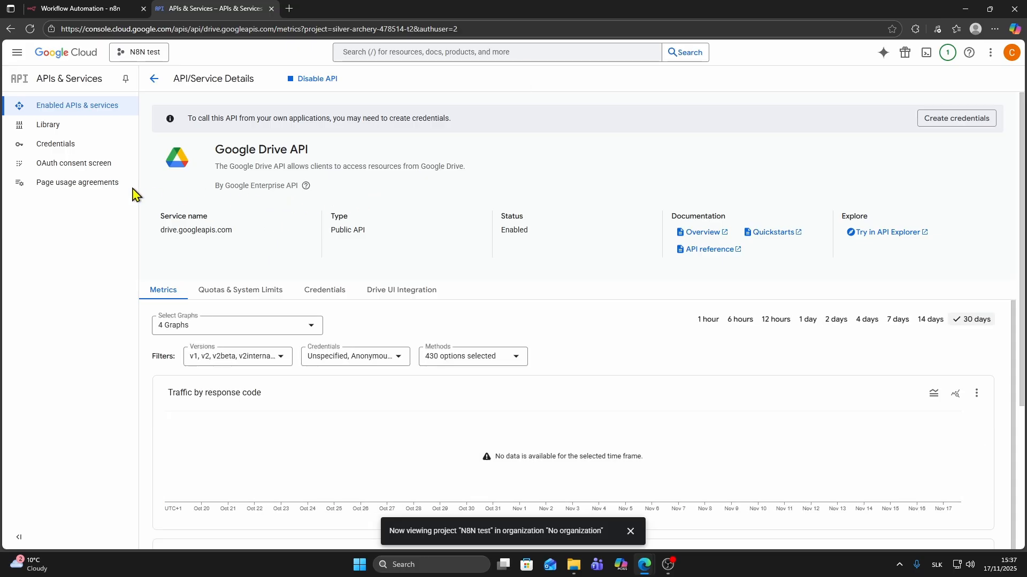
# - Begin the OAuth consent setup with the app name and the account's e-mail as support contact
pyautogui.click(65, 169)
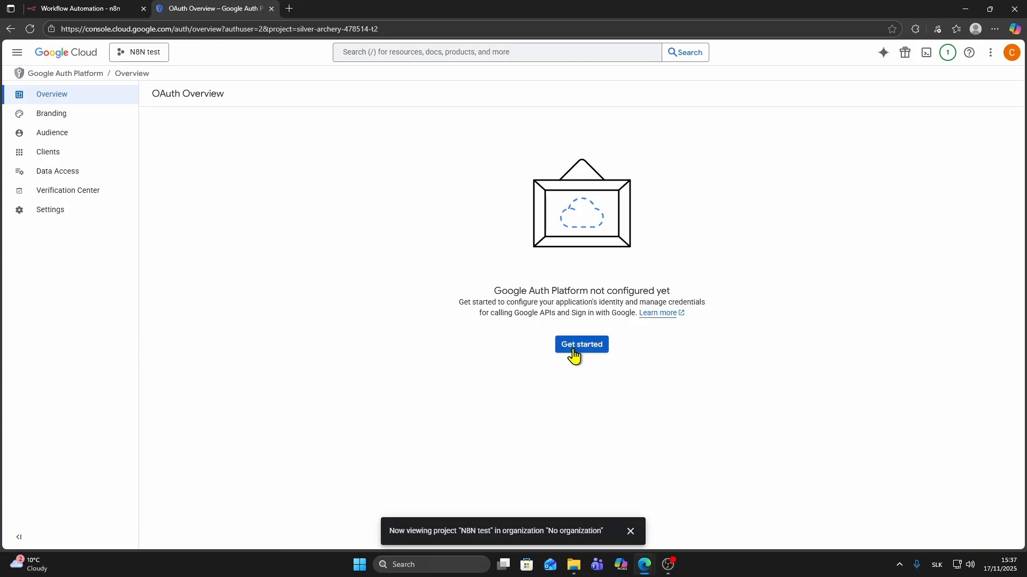
pyautogui.click(576, 353)
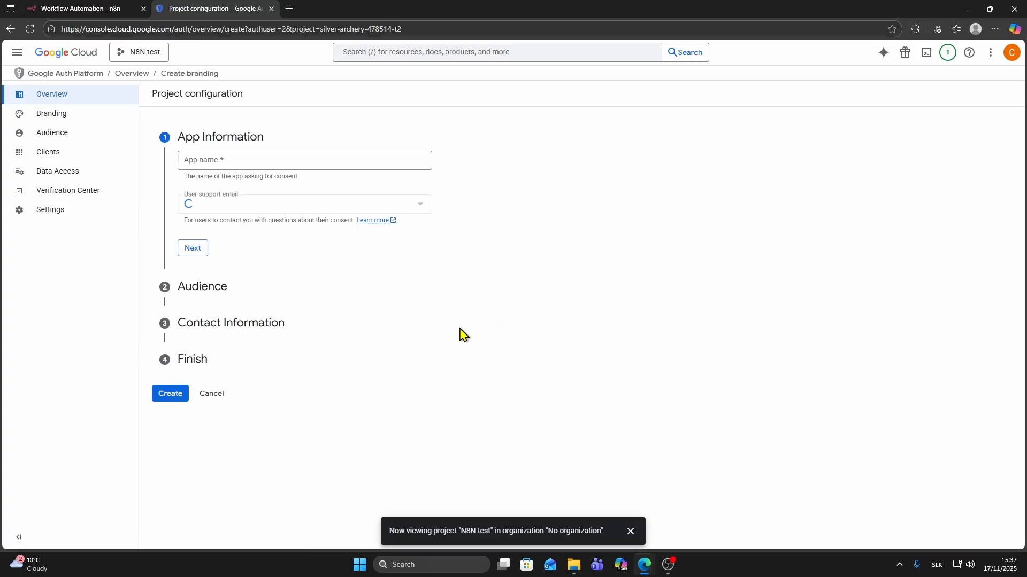
pyautogui.click(224, 164)
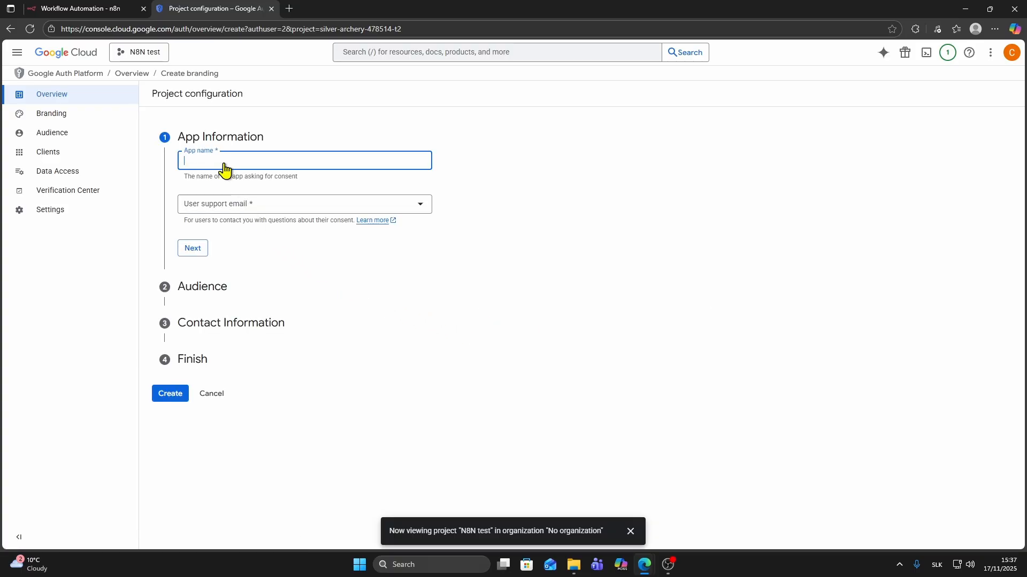
pyautogui.write('N8n testt')
pyautogui.click(212, 209)
pyautogui.click(223, 214)
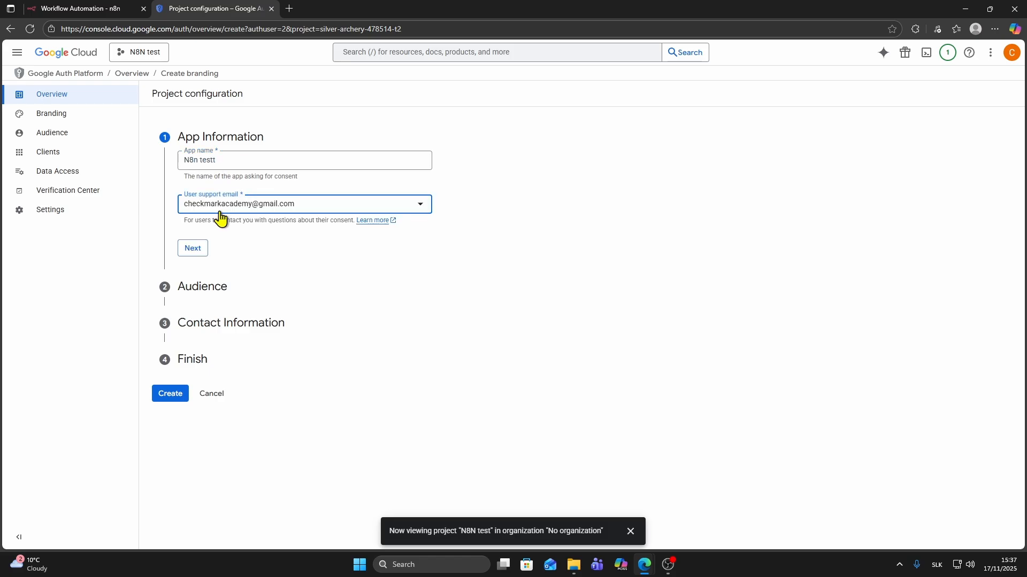
pyautogui.click(191, 253)
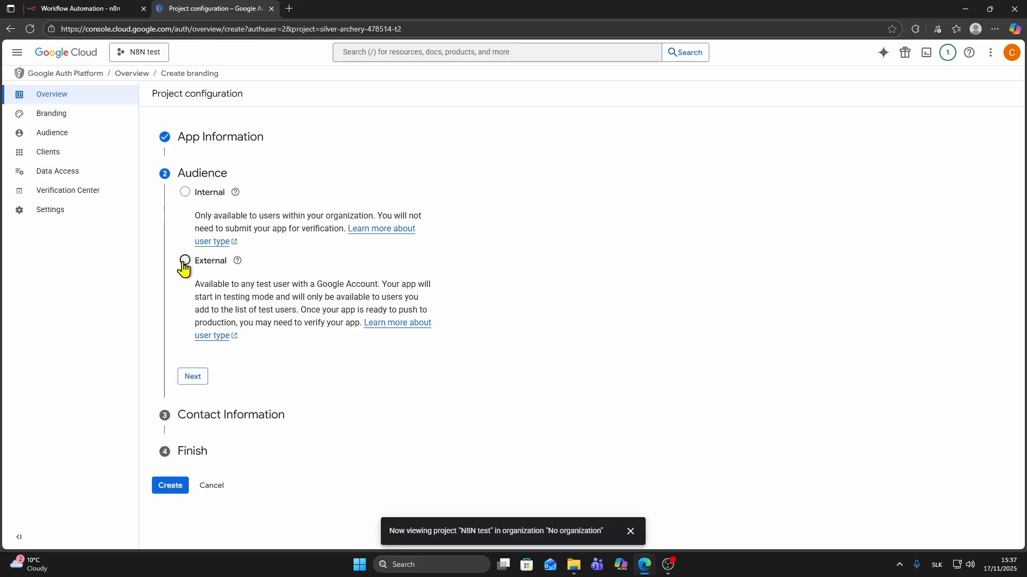
# - Keep External audience, add a contact e-mail, and agree to the user data policy
pyautogui.click(192, 377)
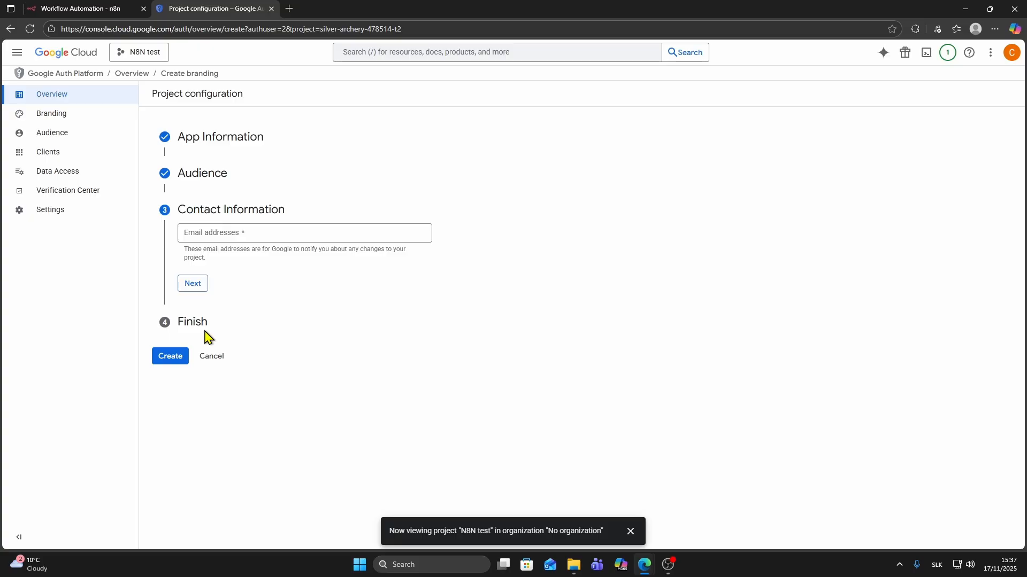
pyautogui.click(209, 233)
pyautogui.click(210, 248)
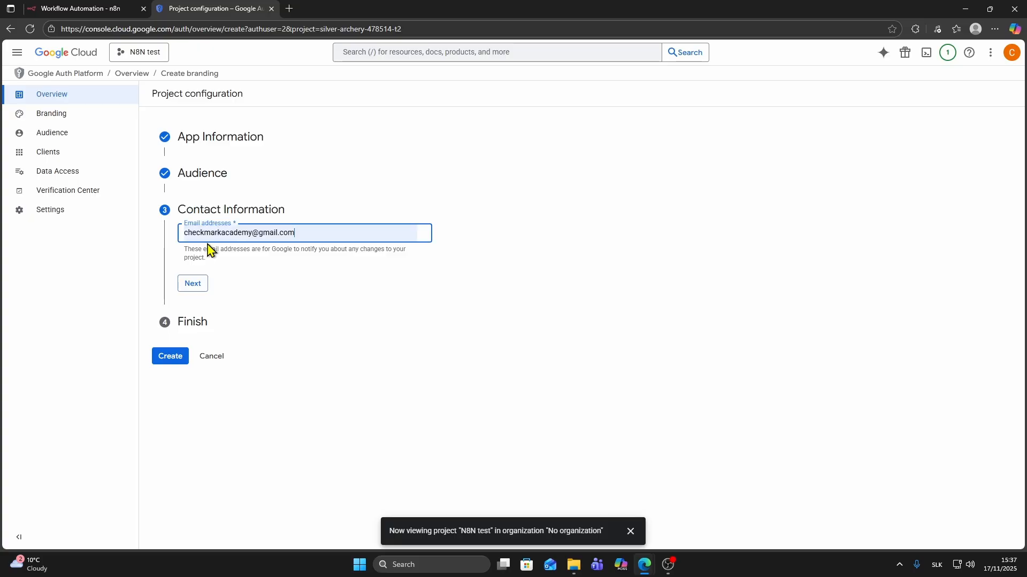
pyautogui.click(255, 283)
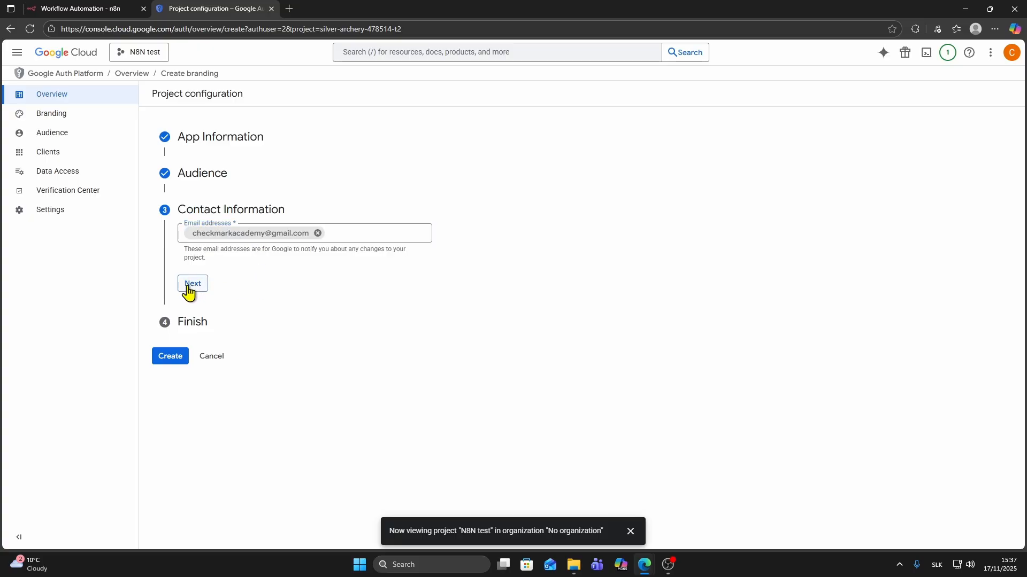
pyautogui.click(191, 292)
pyautogui.click(186, 265)
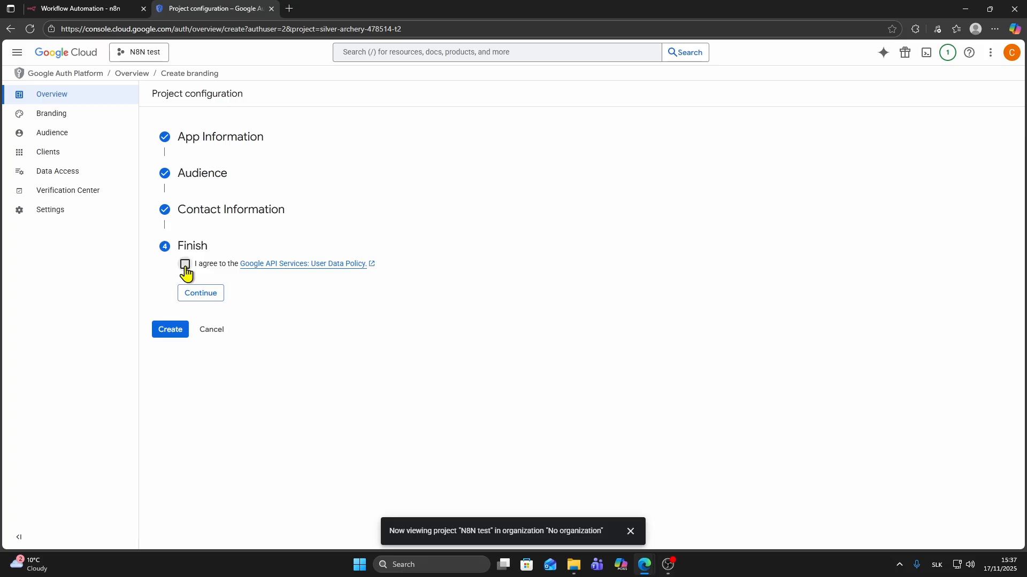
pyautogui.click(201, 294)
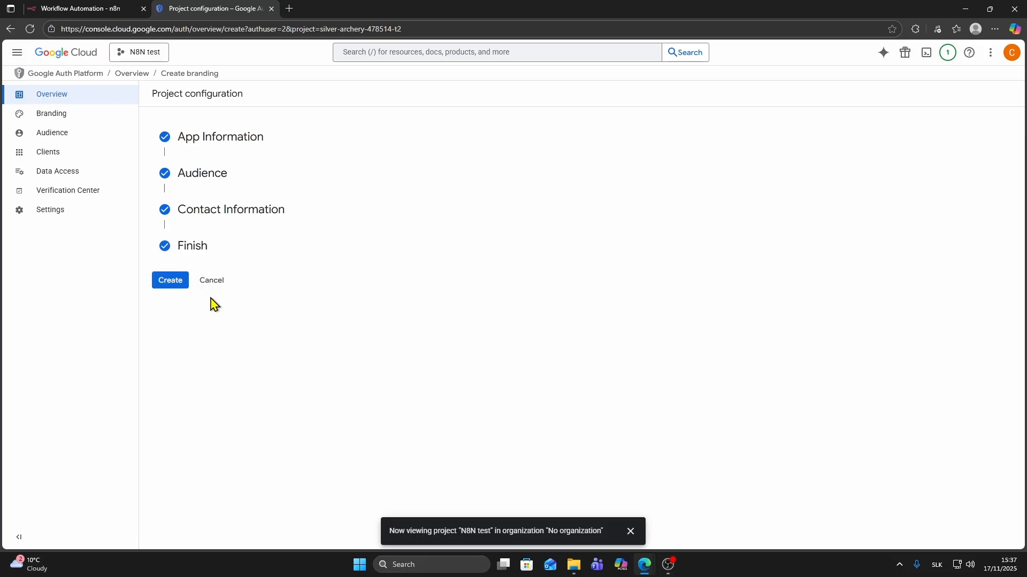
# - Create the OAuth configuration and start a Web application client named Web client 1
pyautogui.click(163, 289)
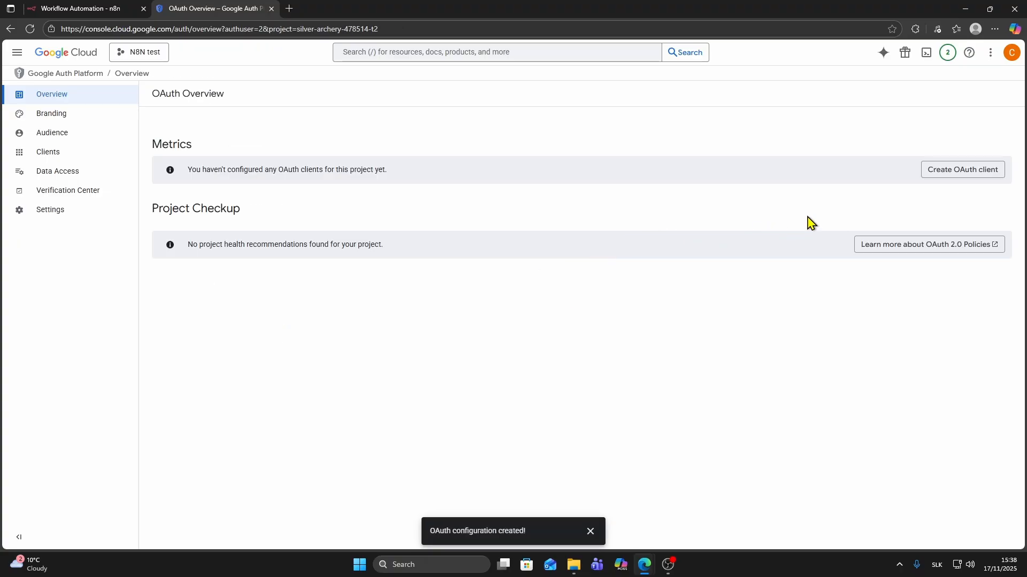
pyautogui.click(949, 175)
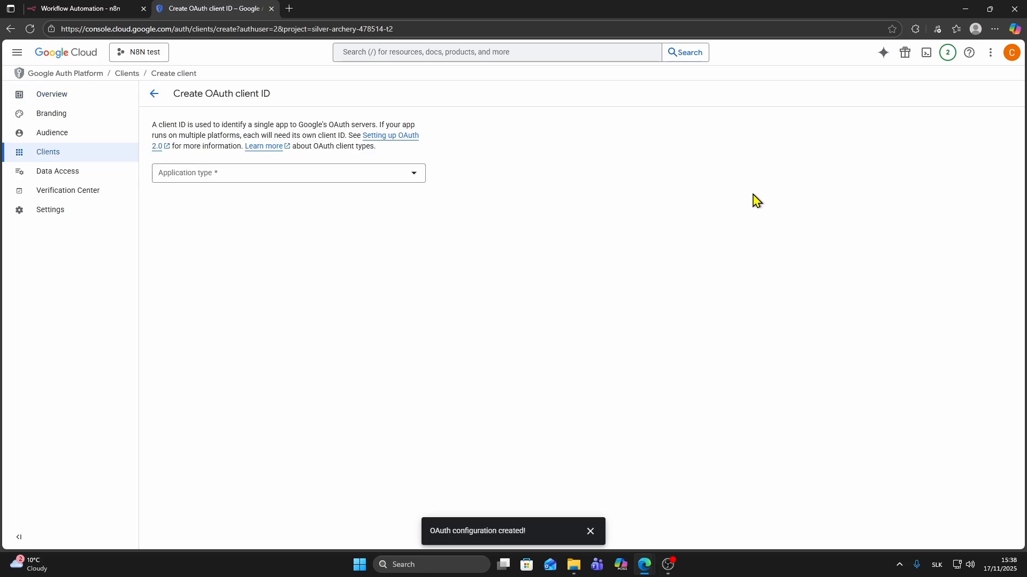
pyautogui.click(363, 176)
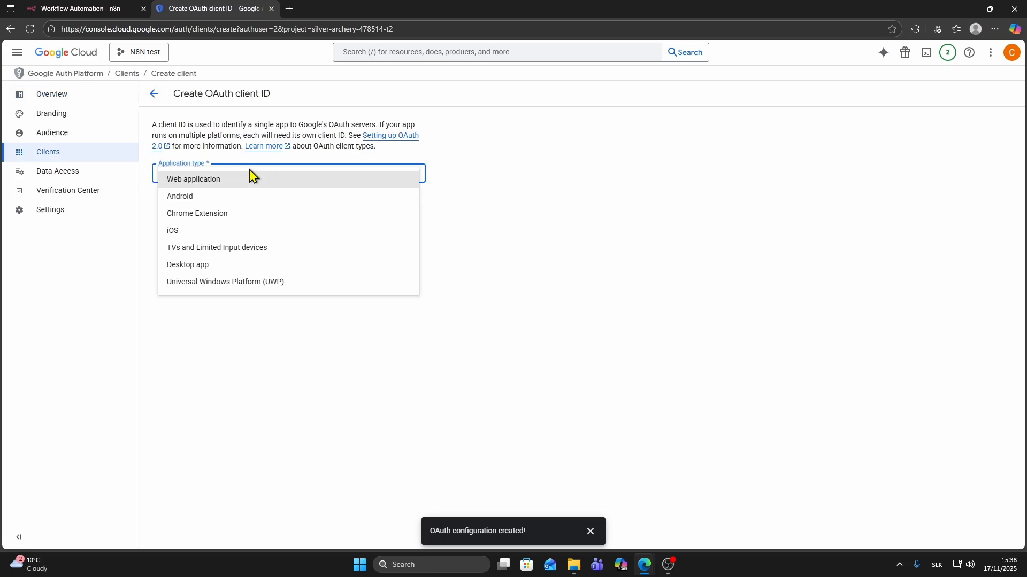
pyautogui.click(206, 182)
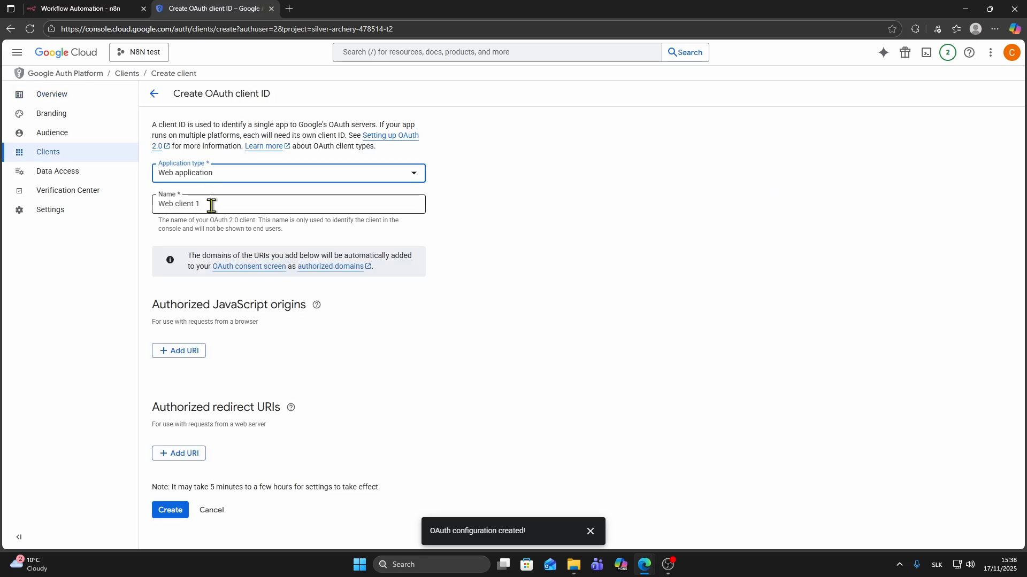
pyautogui.click(216, 206)
pyautogui.moveTo(208, 205)
pyautogui.mouseDown()
pyautogui.moveTo(149, 207)
pyautogui.moveTo(197, 205)
pyautogui.mouseUp()
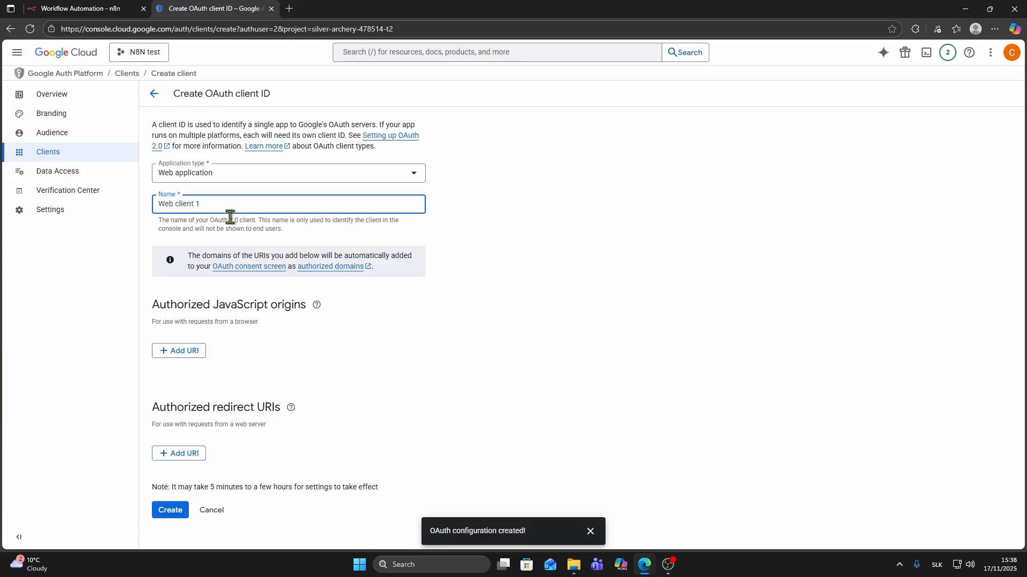
# - In n8n, add a Google Drive Create folder node after the manual trigger
pyautogui.click(99, 9)
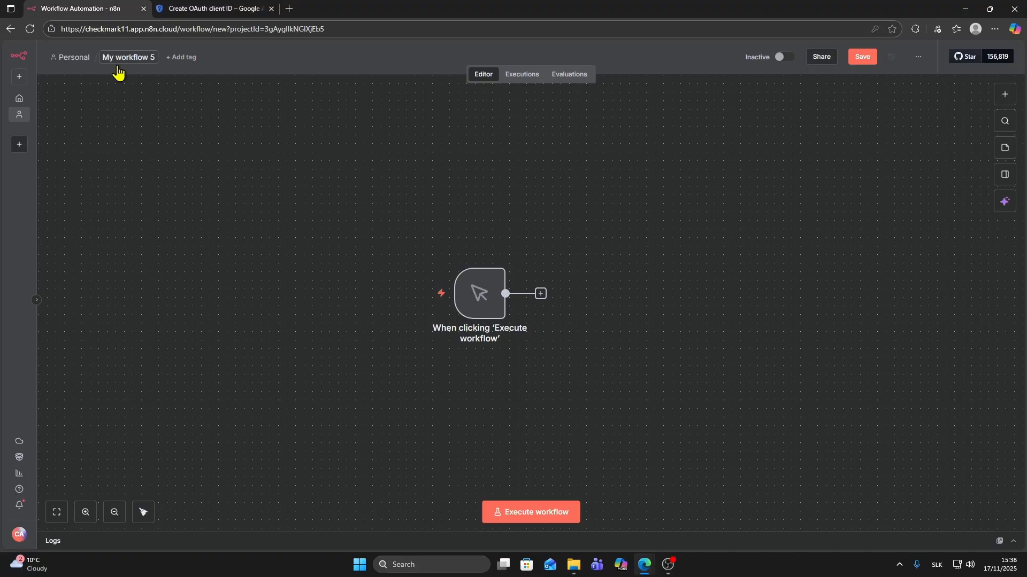
pyautogui.click(540, 294)
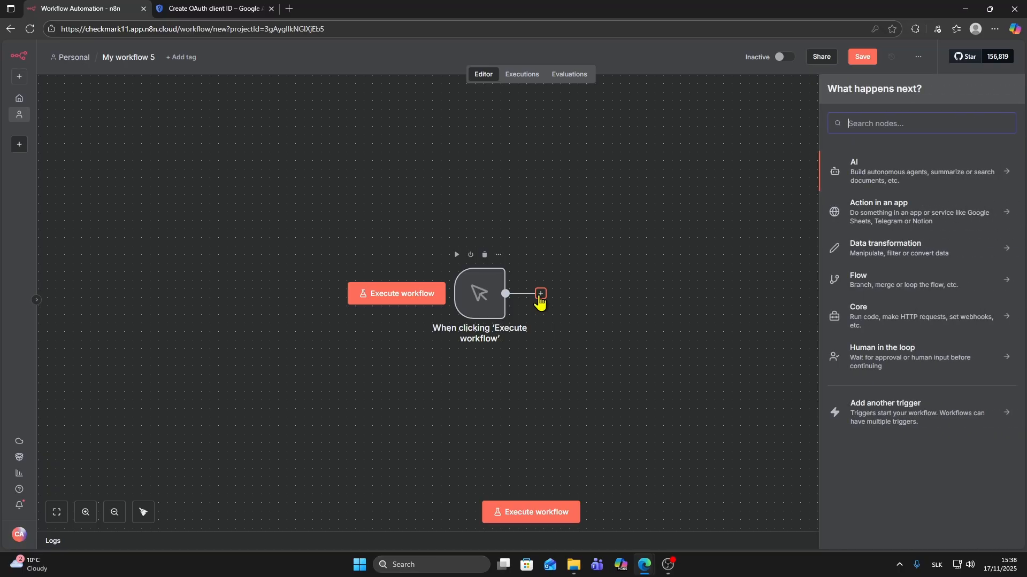
pyautogui.write('g')
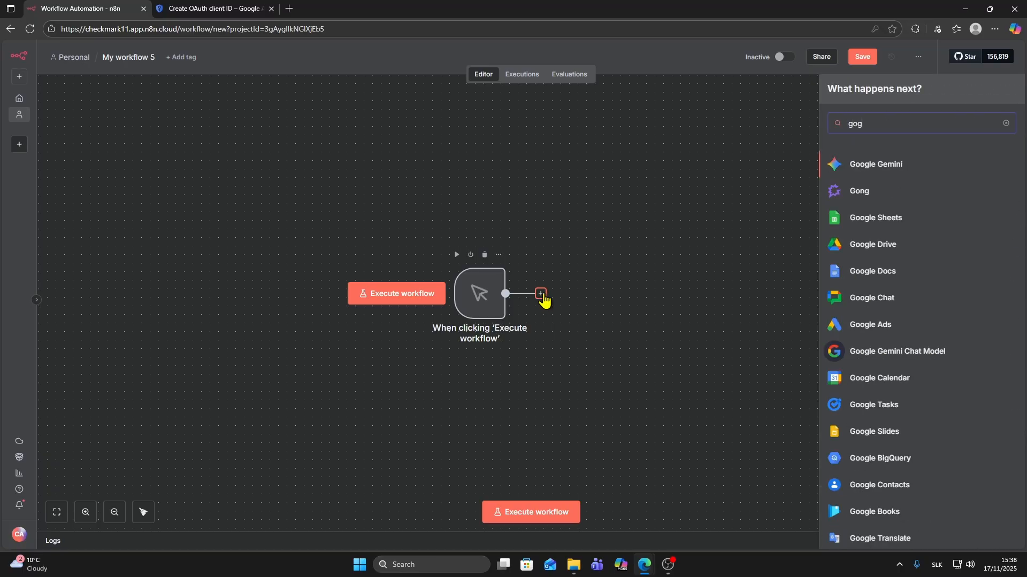
pyautogui.write('oogle')
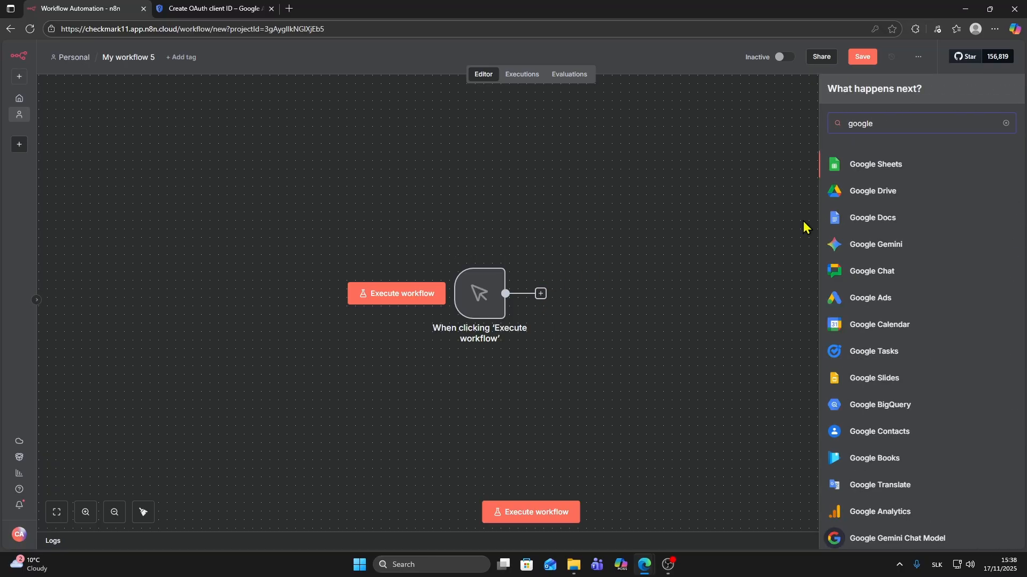
pyautogui.click(874, 196)
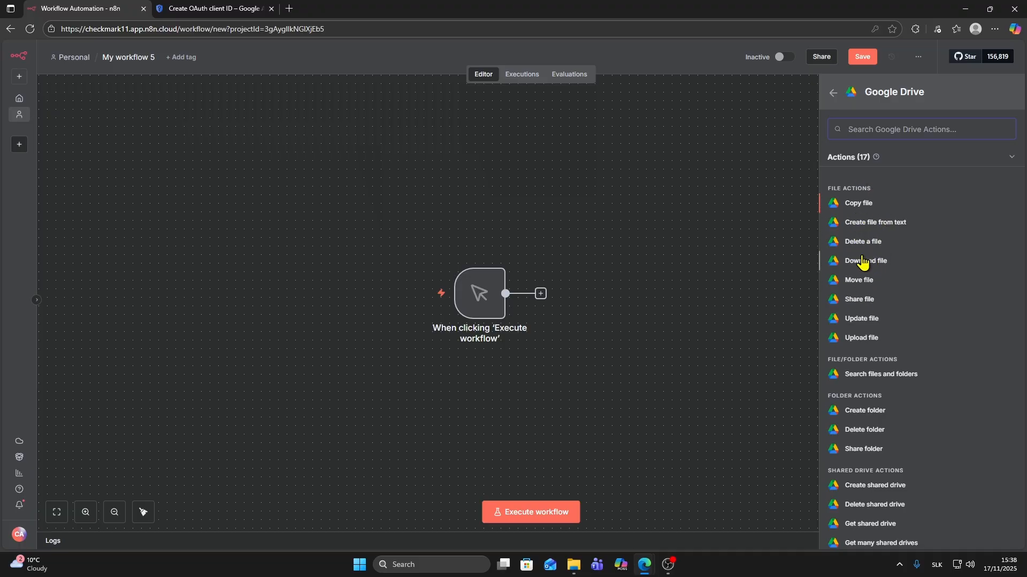
pyautogui.click(858, 412)
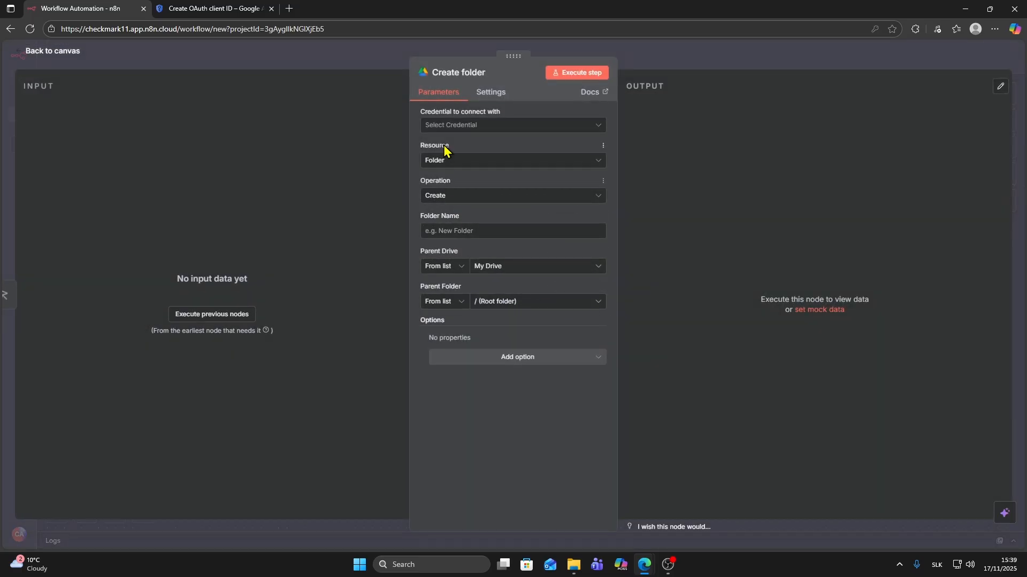
# - Create a new Google Drive credential and copy its OAuth redirect URL
pyautogui.click(447, 127)
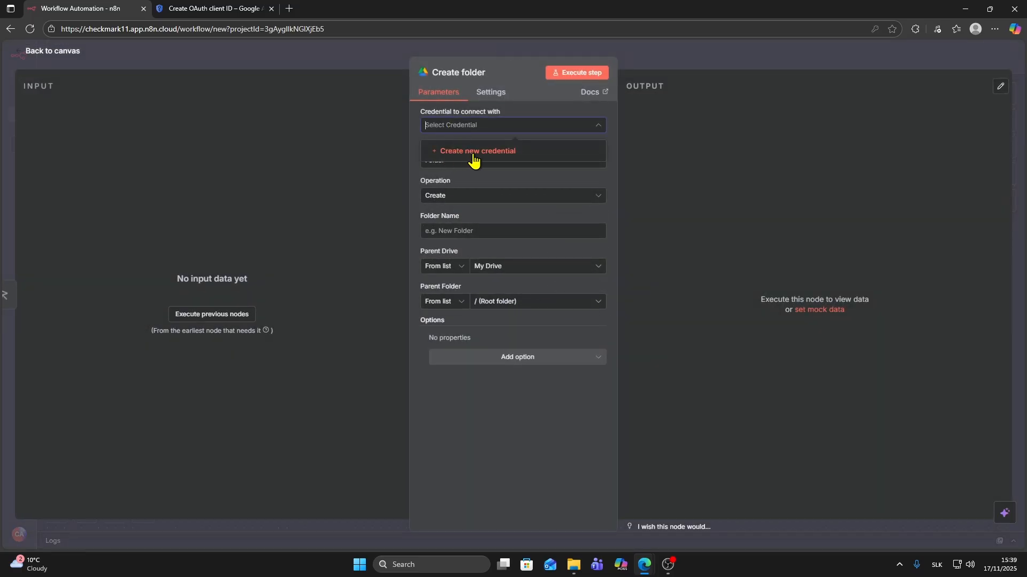
pyautogui.click(434, 156)
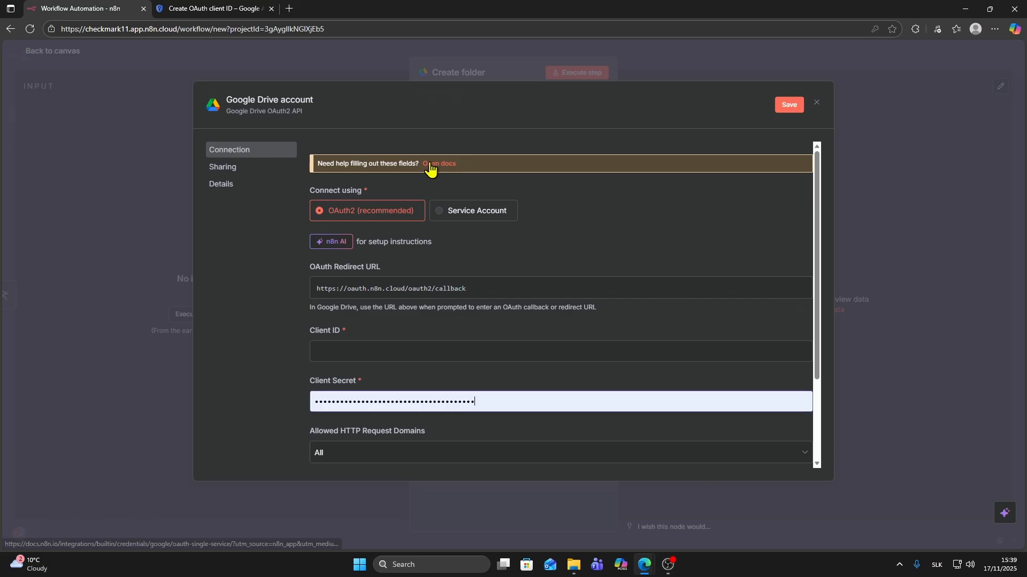
pyautogui.scroll(-2, 430, 163)
pyautogui.scroll(1, 444, 190)
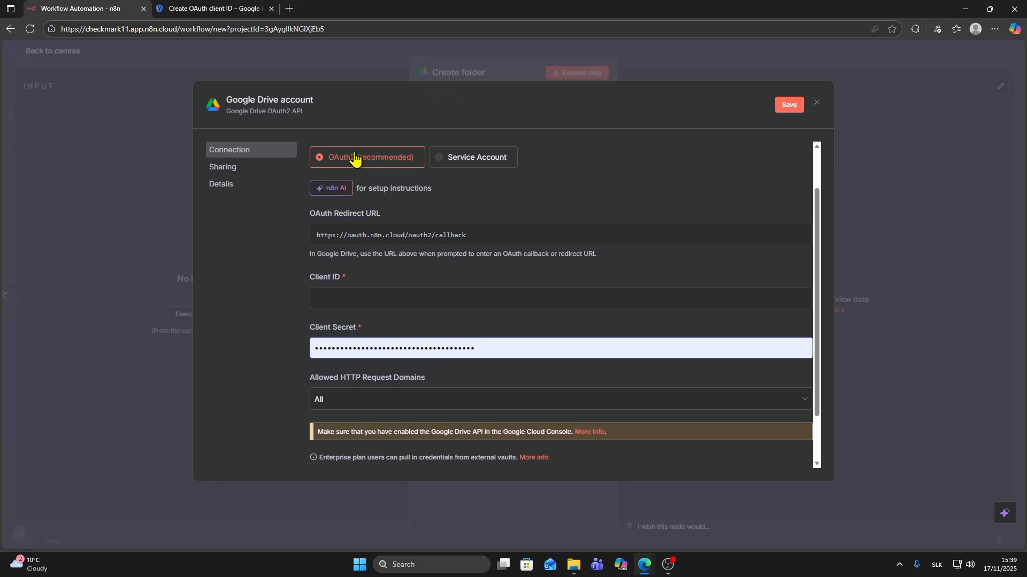
pyautogui.click(400, 236)
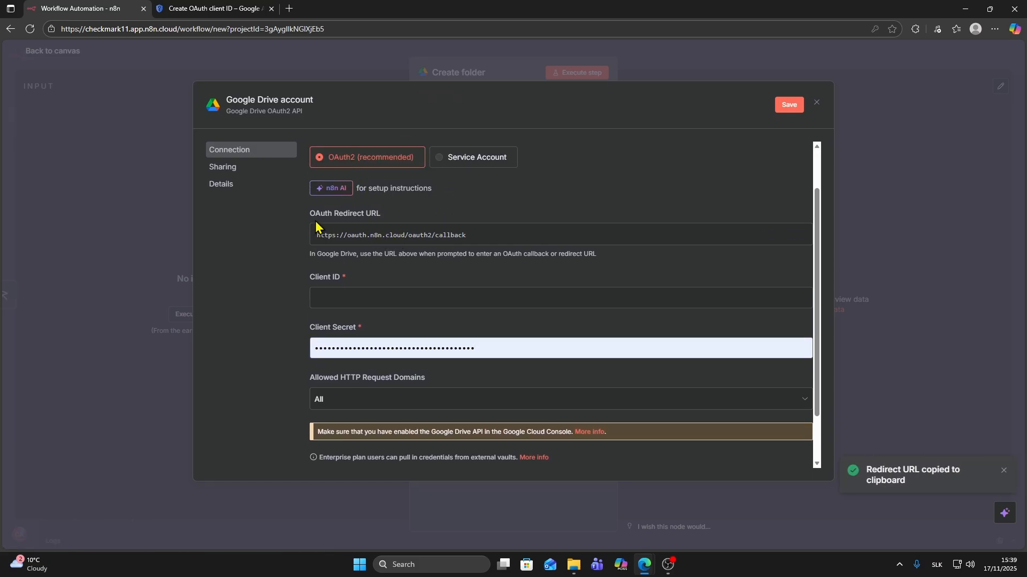
pyautogui.click(375, 235)
pyautogui.click(229, 7)
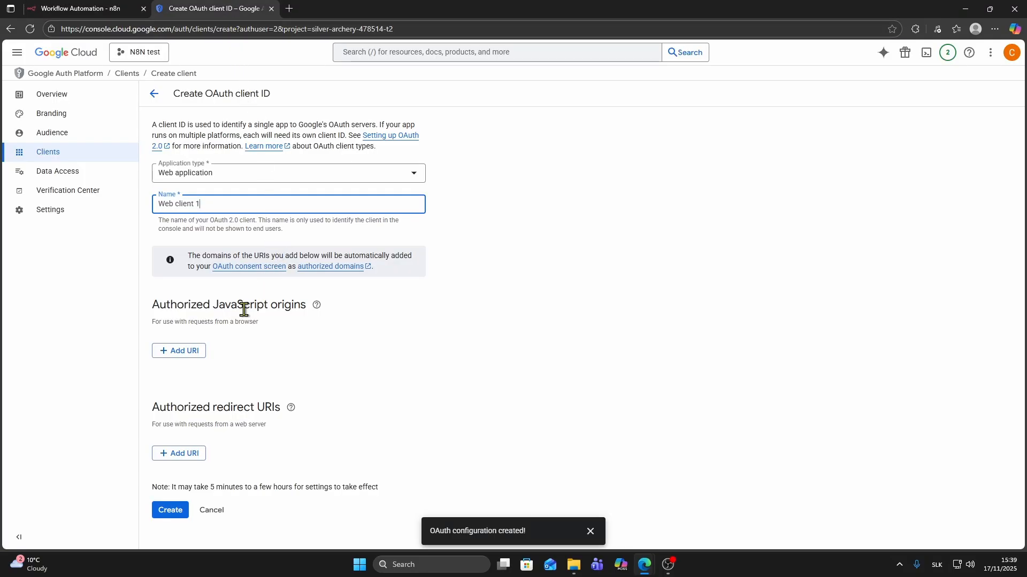
pyautogui.click(187, 455)
pyautogui.hotkey('ctrl', 'v')
pyautogui.scroll(-1, 321, 378)
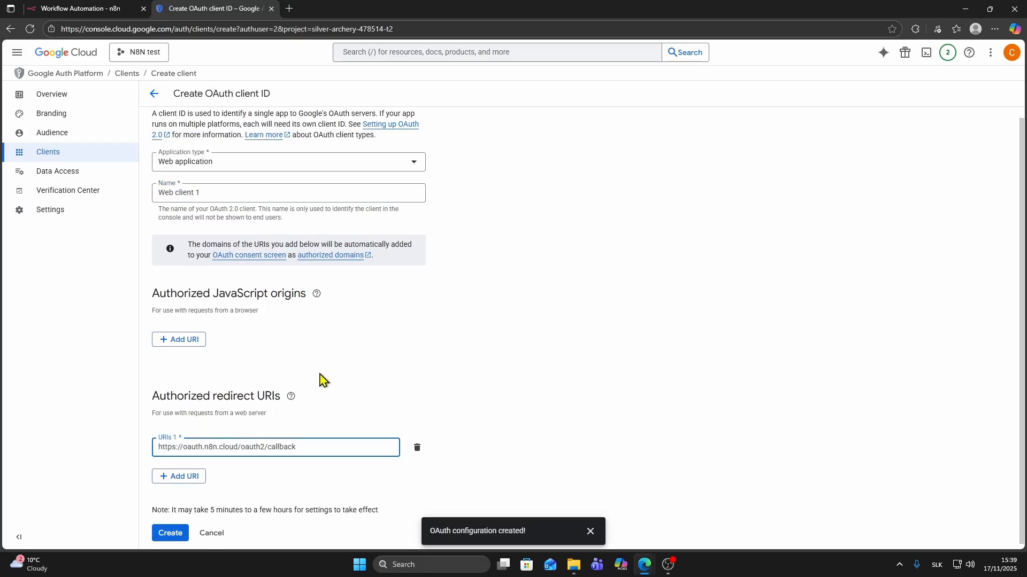
pyautogui.click(167, 530)
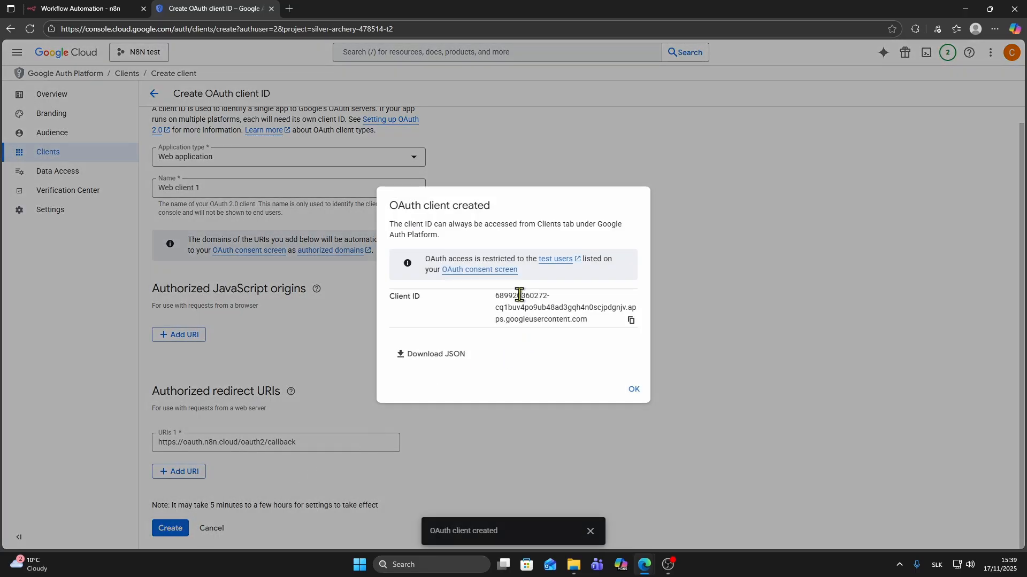
# - Dismiss the OAuth client created confirmation and go to the Branding page
pyautogui.click(633, 390)
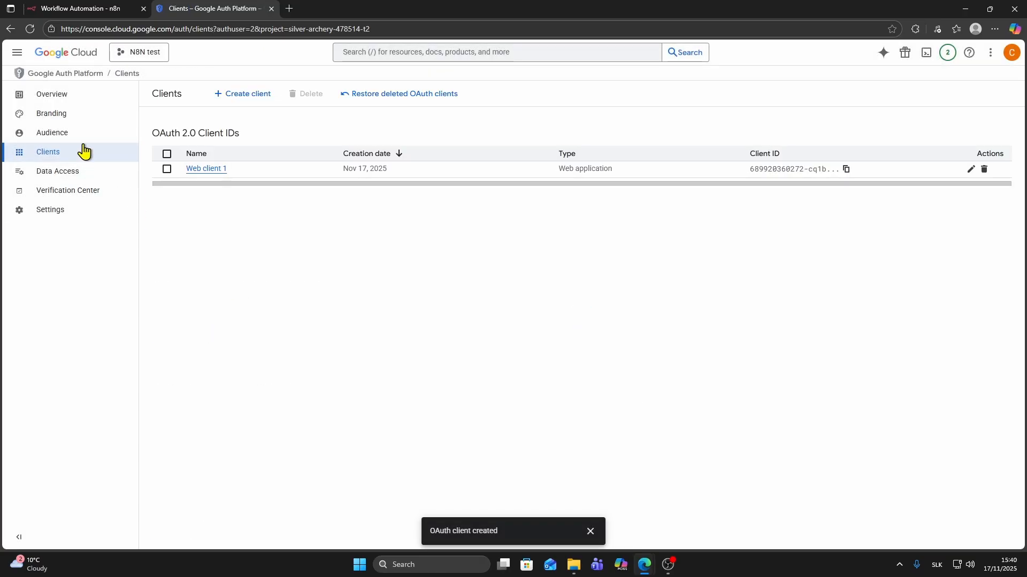
pyautogui.click(58, 122)
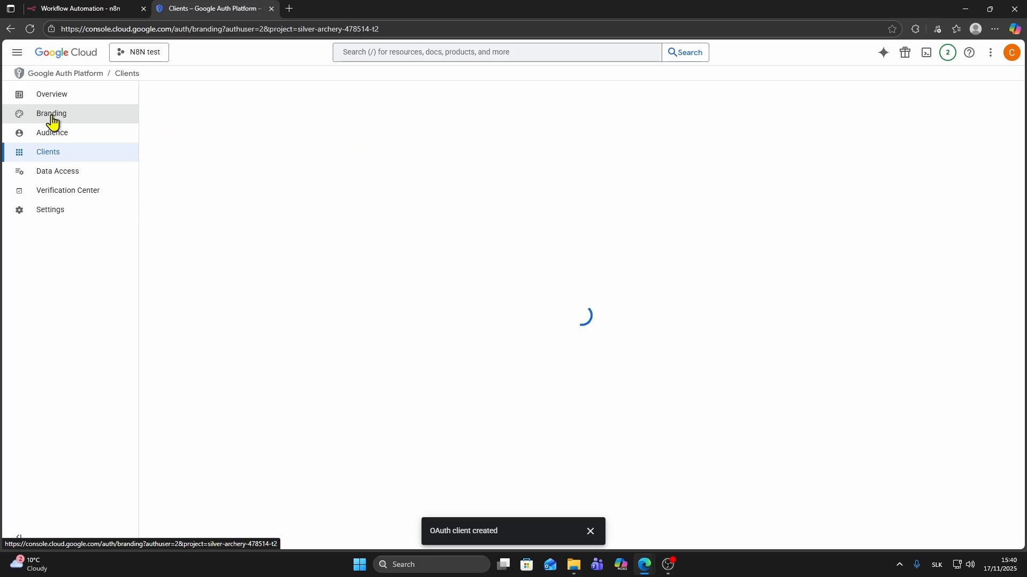
pyautogui.scroll(-4, 324, 181)
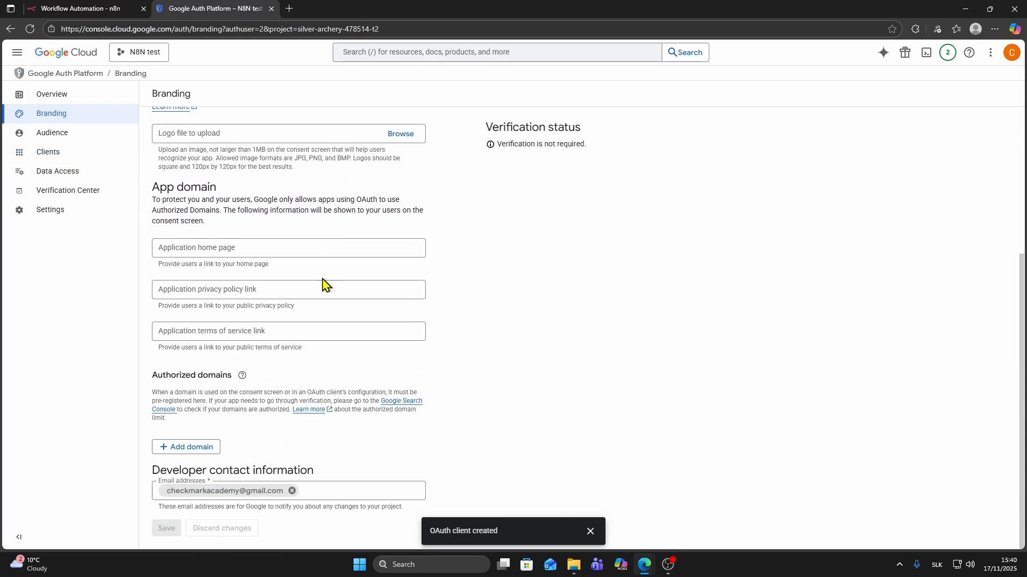
# - Add a blank authorized domain entry, then return to the n8n Google Drive credential
pyautogui.click(185, 449)
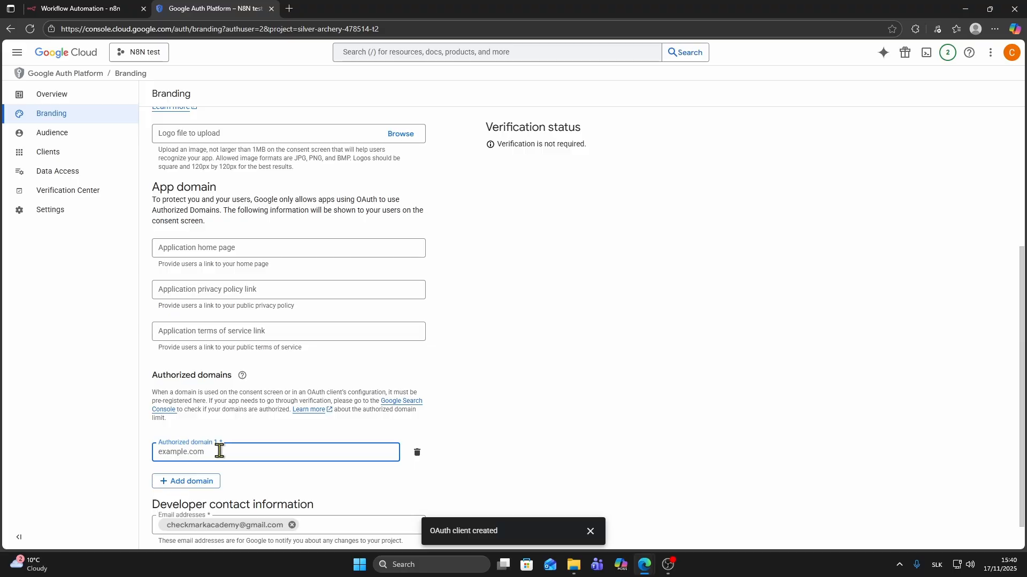
pyautogui.scroll(-1, 217, 438)
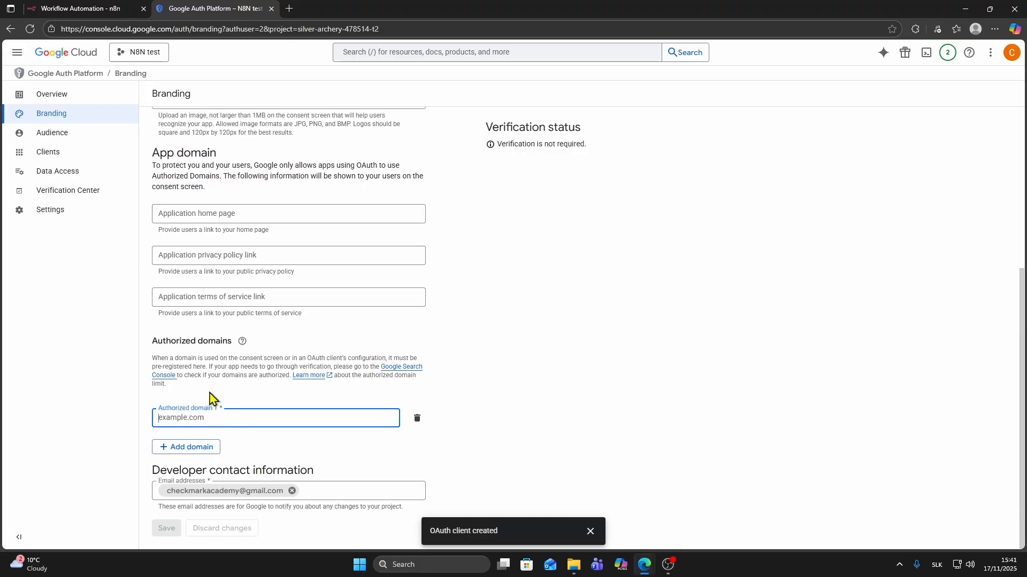
pyautogui.click(100, 15)
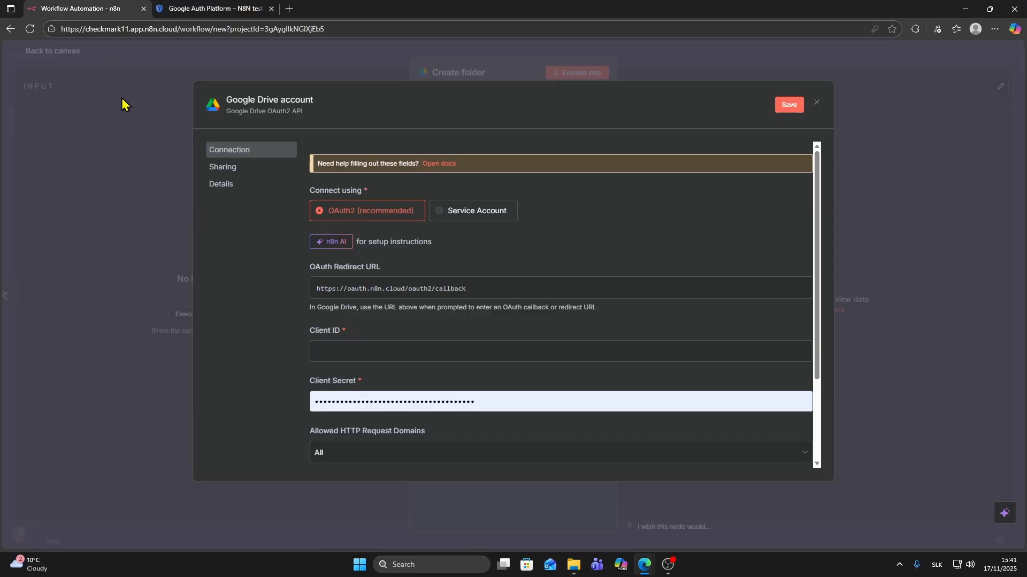
# - Find the n8n.cloud authorized domain in n8n's Google OAuth2 docs, then return to Branding
pyautogui.click(436, 170)
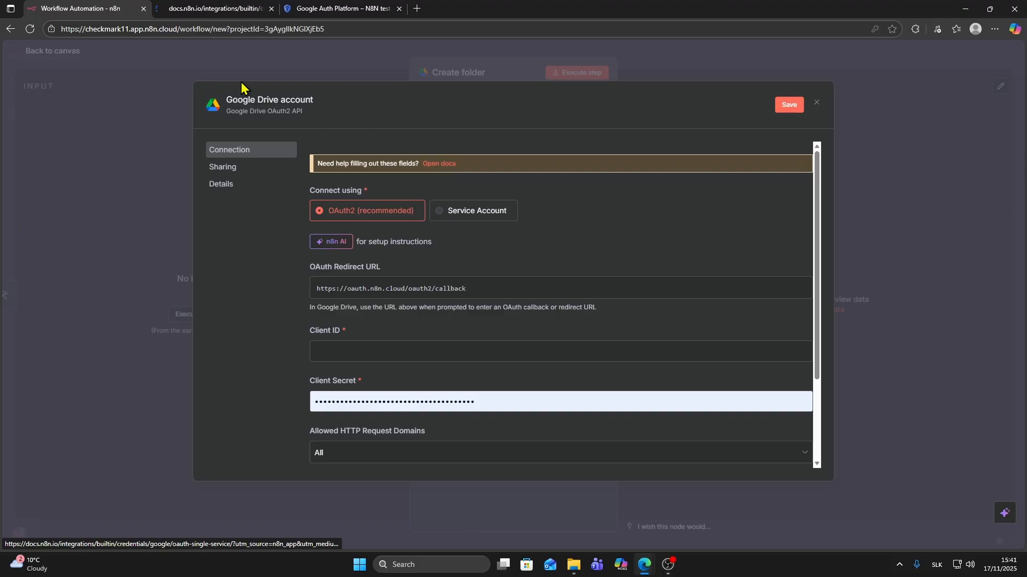
pyautogui.scroll(-9, 402, 267)
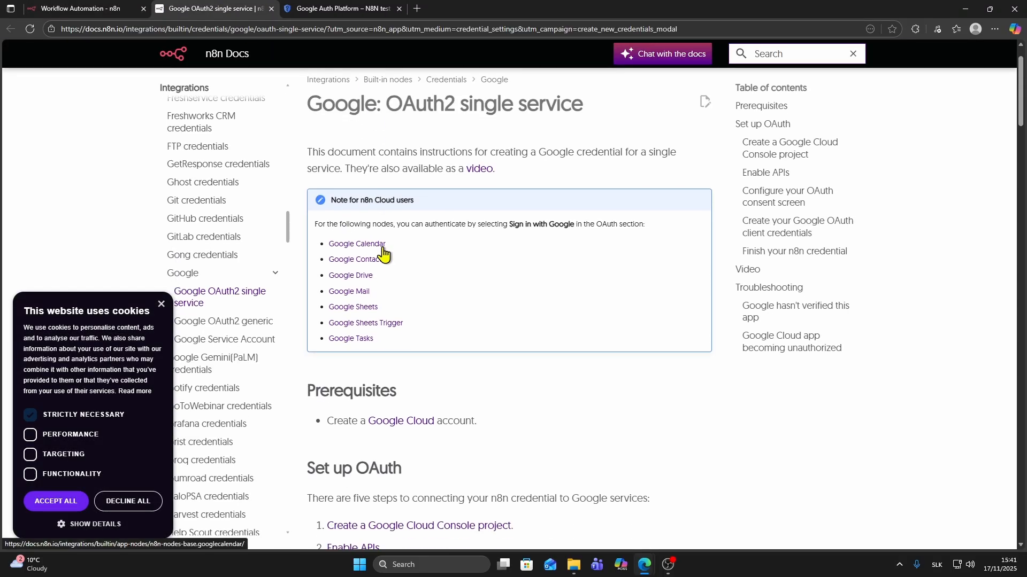
pyautogui.scroll(-15, 404, 247)
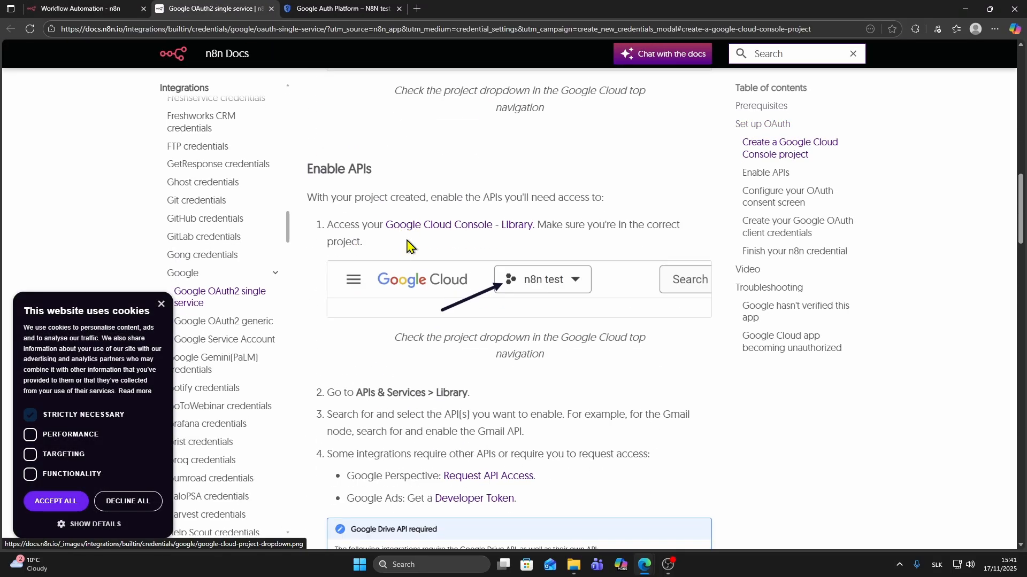
pyautogui.scroll(-9, 407, 238)
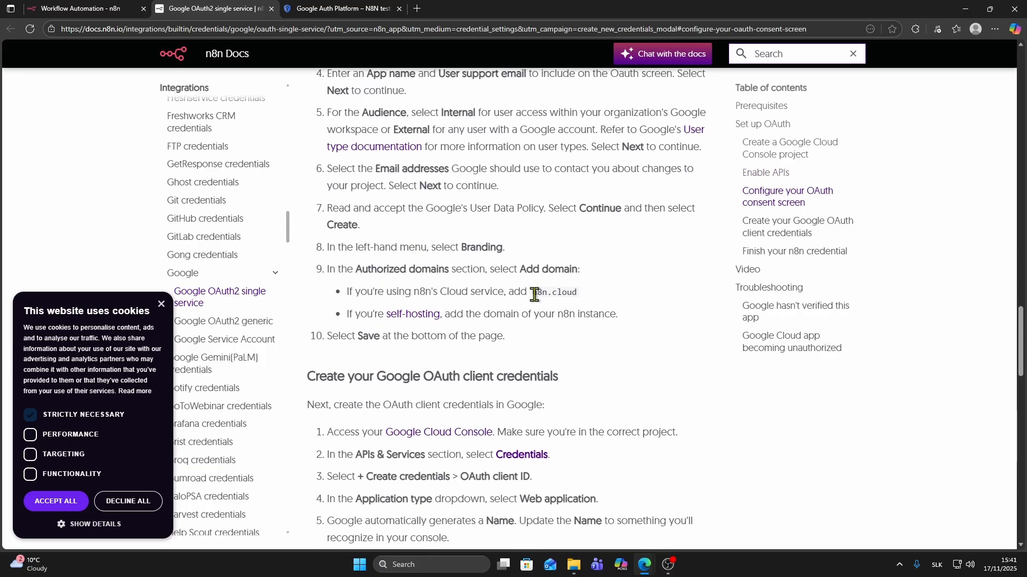
pyautogui.moveTo(544, 294); pyautogui.dragTo(577, 294)
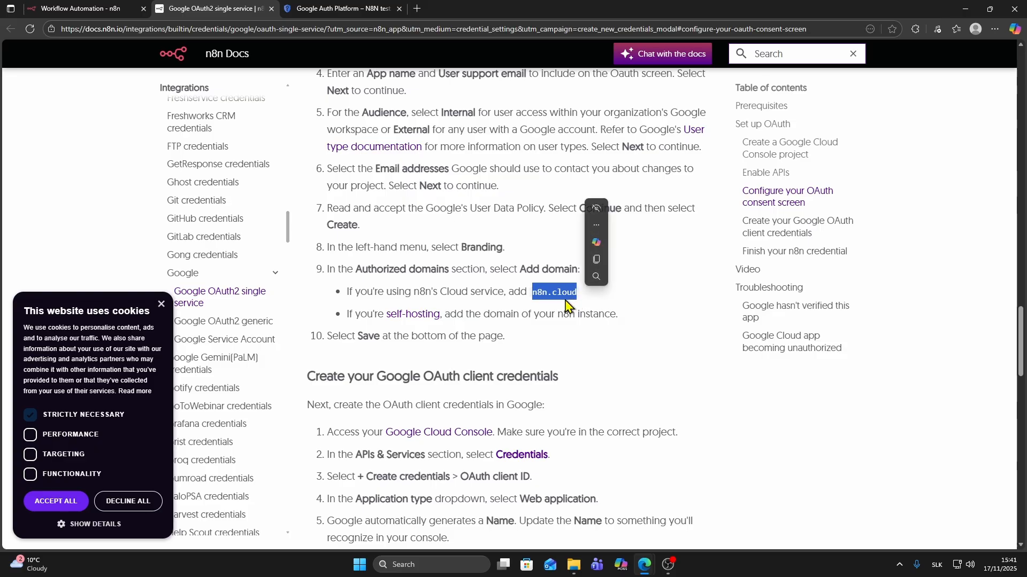
pyautogui.click(342, 8)
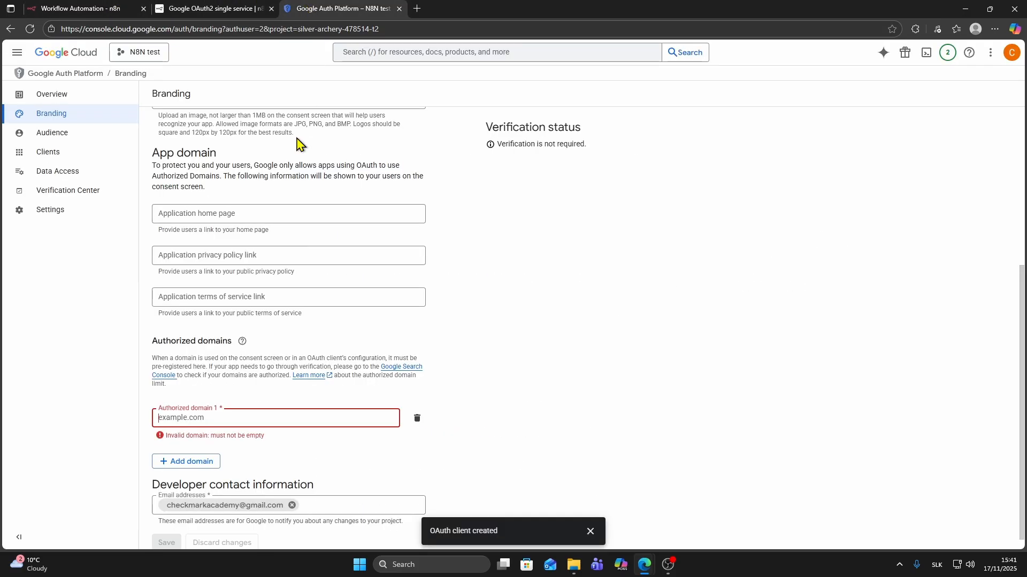
# - Add n8n.cloud as an authorized domain and save it
pyautogui.click(214, 415)
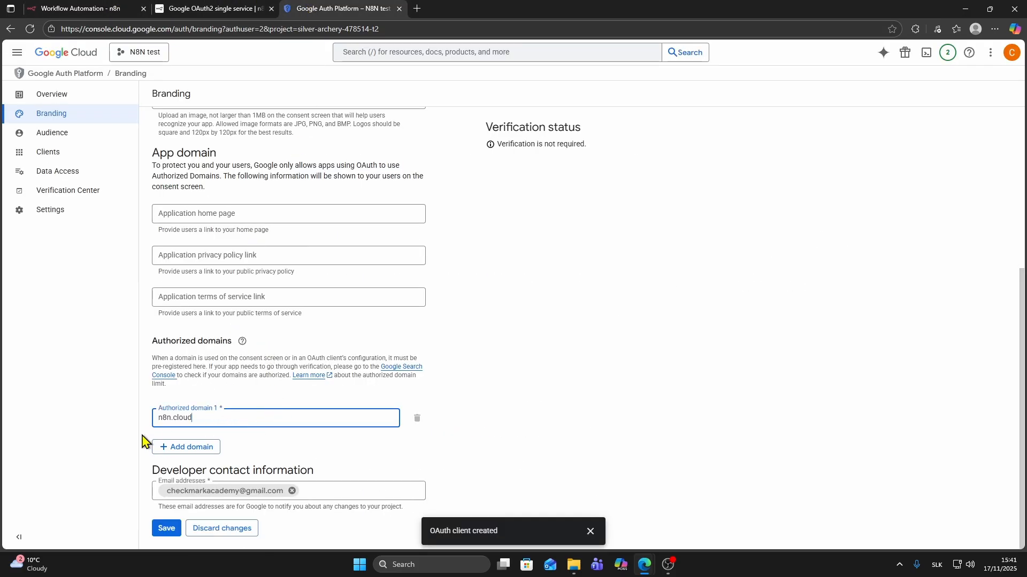
pyautogui.click(162, 528)
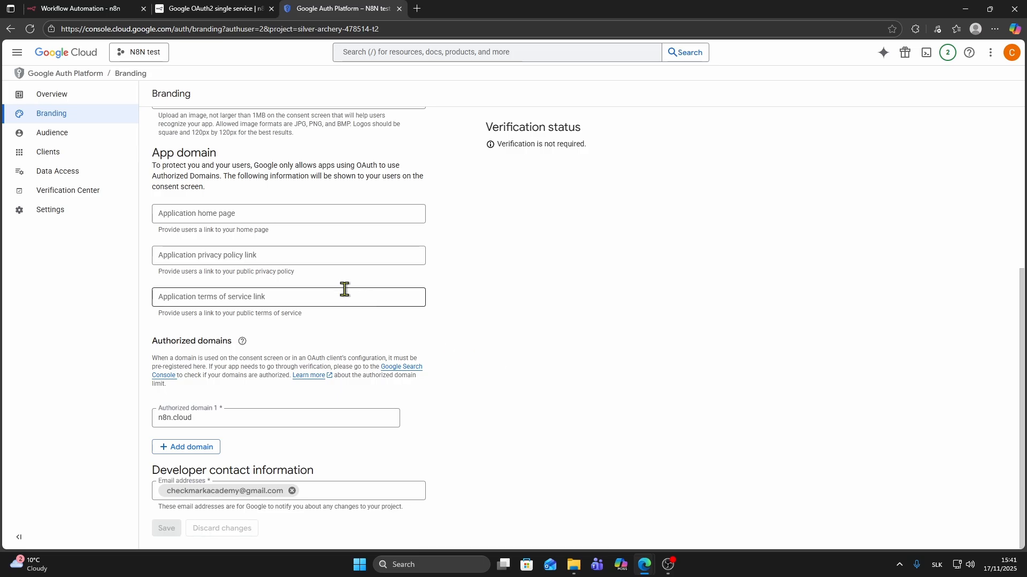
pyautogui.click(65, 144)
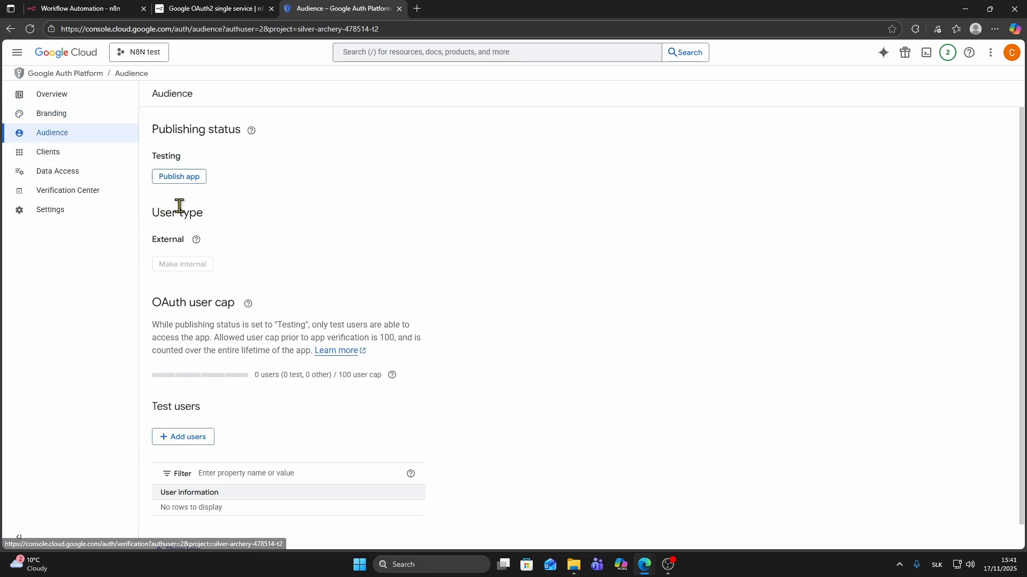
# - Add the Google account's e-mail as an Audience test user, then go to Clients
pyautogui.click(177, 441)
pyautogui.click(644, 159)
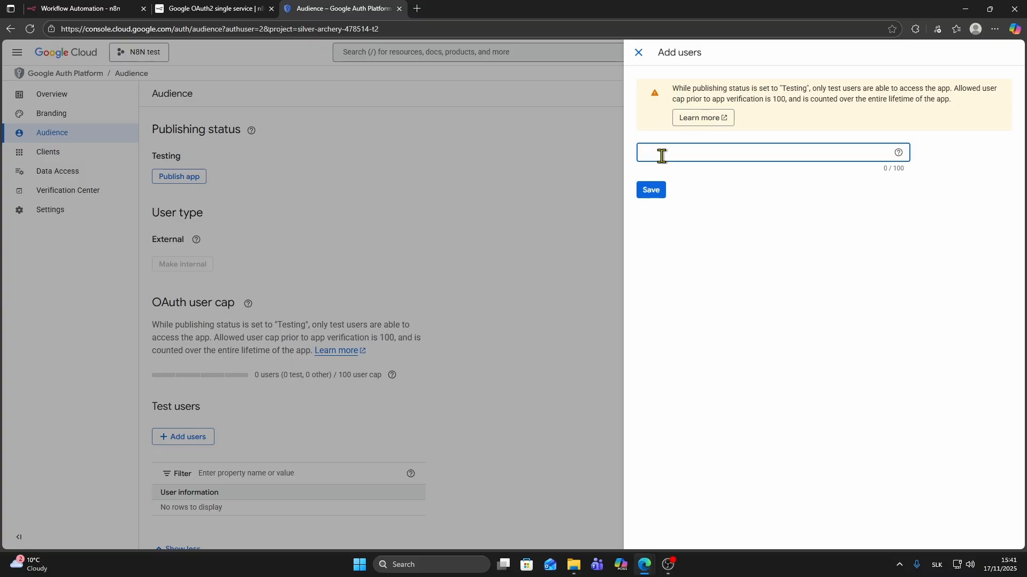
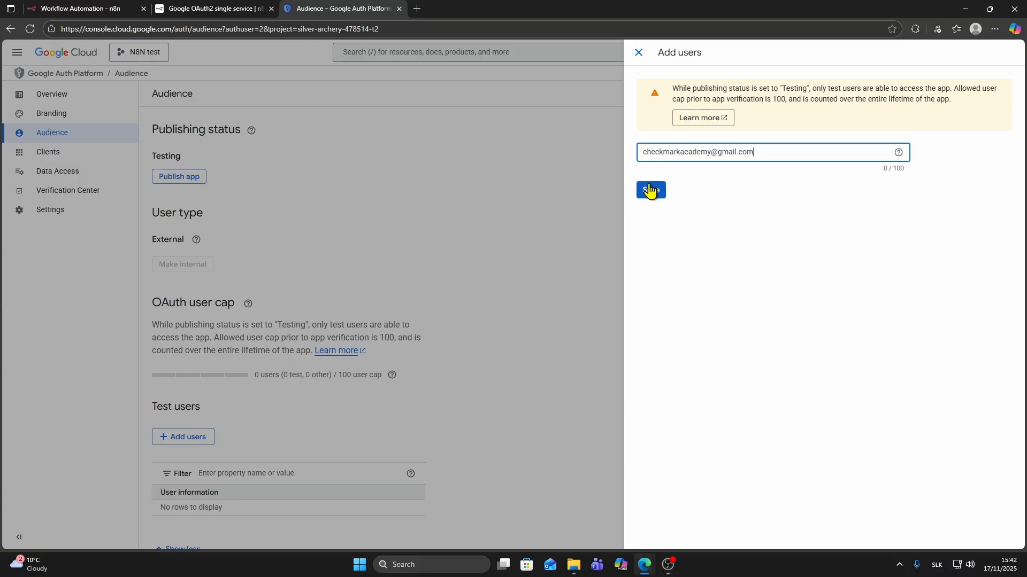
pyautogui.click(651, 190)
pyautogui.click(656, 194)
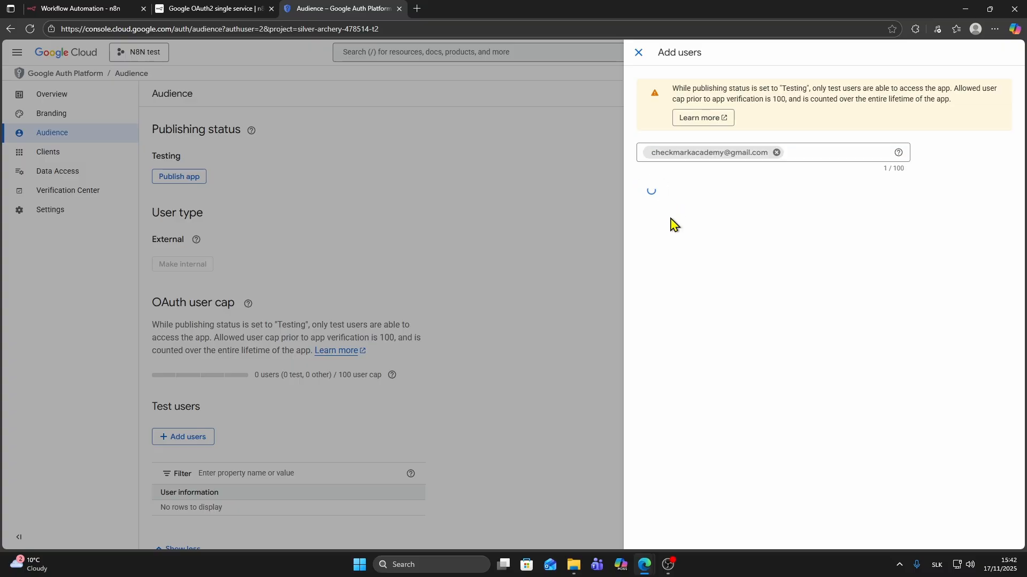
pyautogui.scroll(-1, 468, 295)
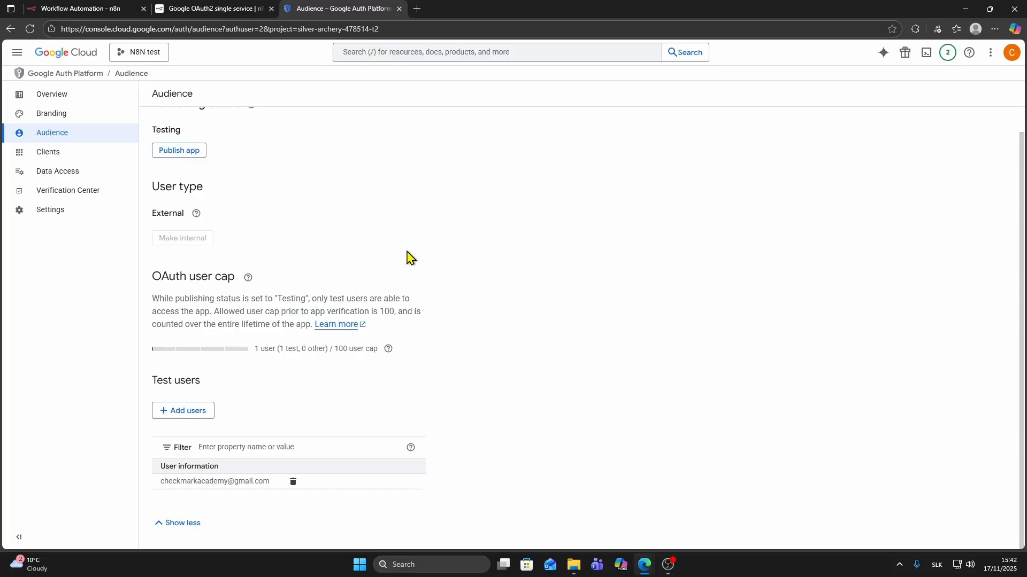
pyautogui.click(51, 157)
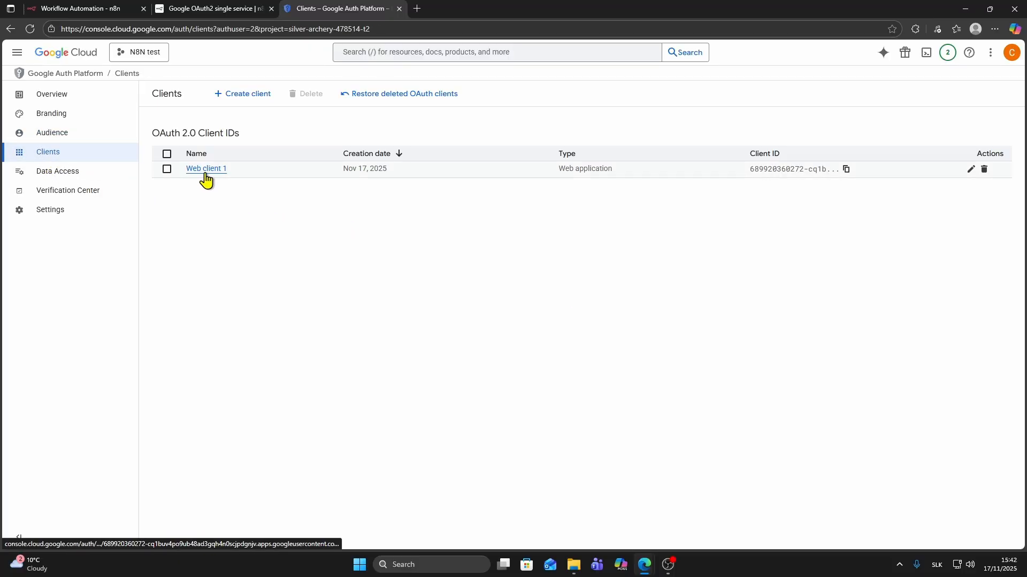
# - Copy Web client 1's Client ID and bring the n8n credential dialog back
pyautogui.click(205, 172)
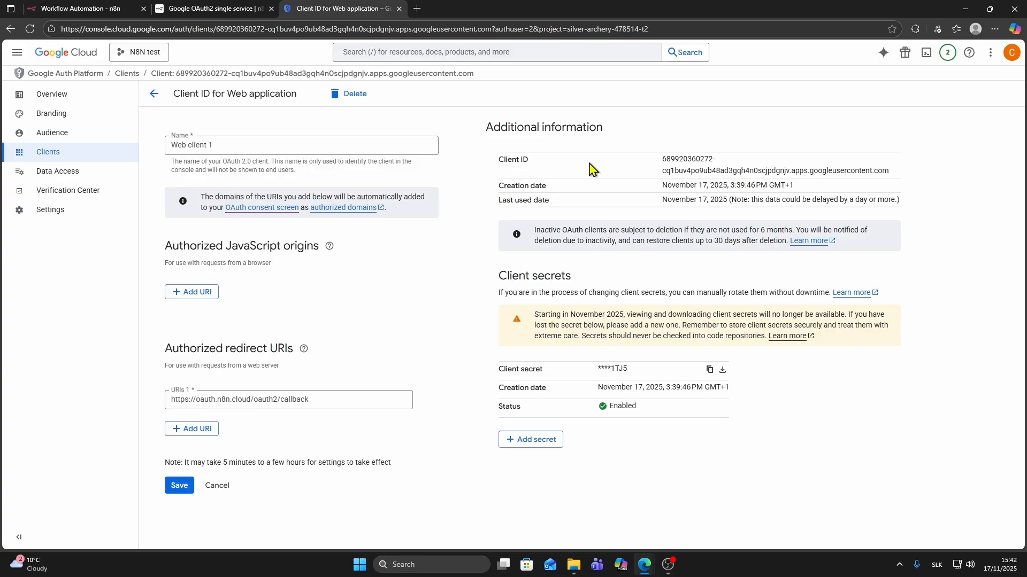
pyautogui.tripleClick(672, 163)
pyautogui.rightClick(759, 167)
pyautogui.click(778, 180)
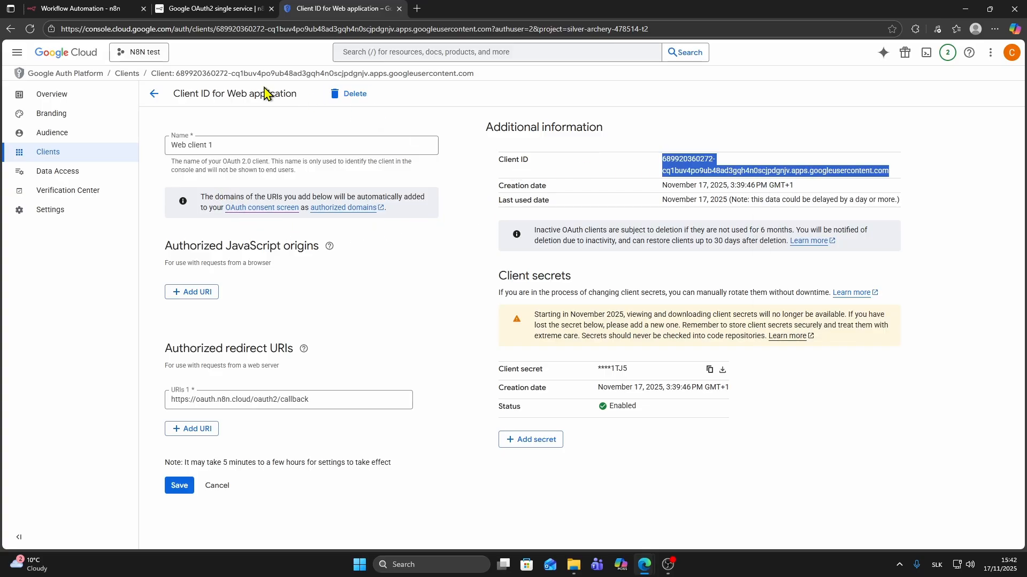
pyautogui.click(109, 6)
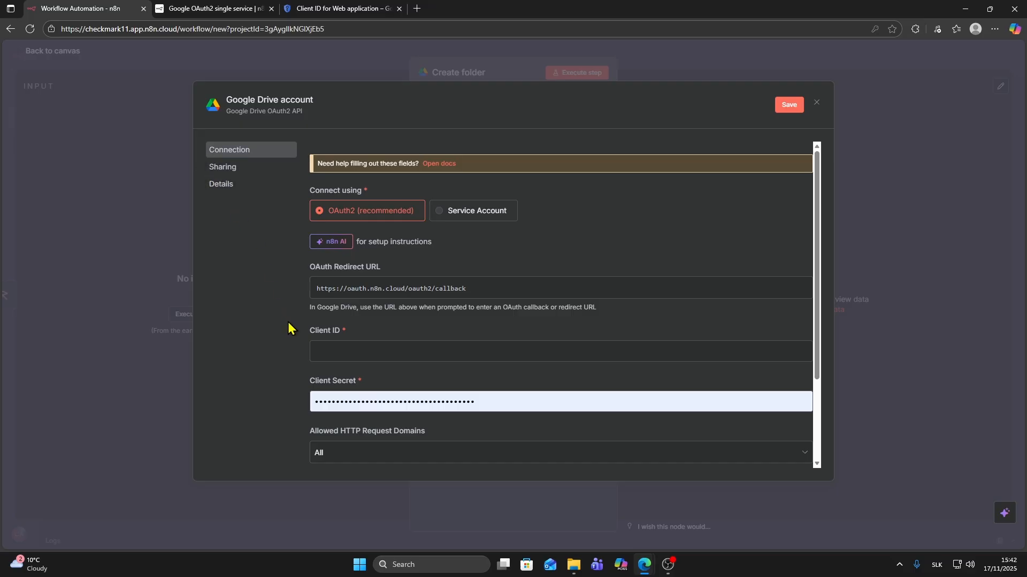
# - Paste Web client 1's Client ID and Client Secret into the n8n Google Drive credential
pyautogui.hotkey('ctrl', 'v')
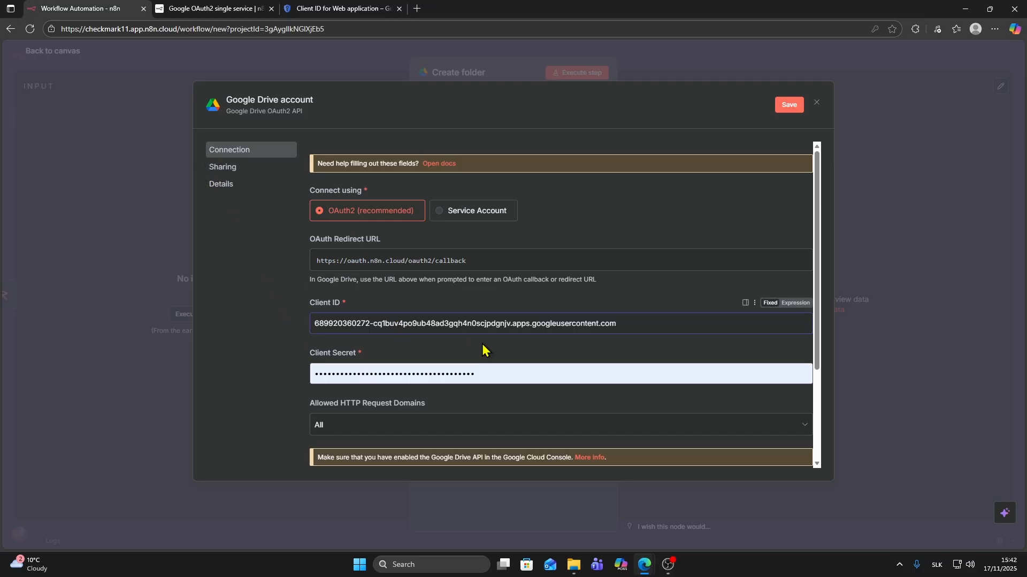
pyautogui.click(342, 9)
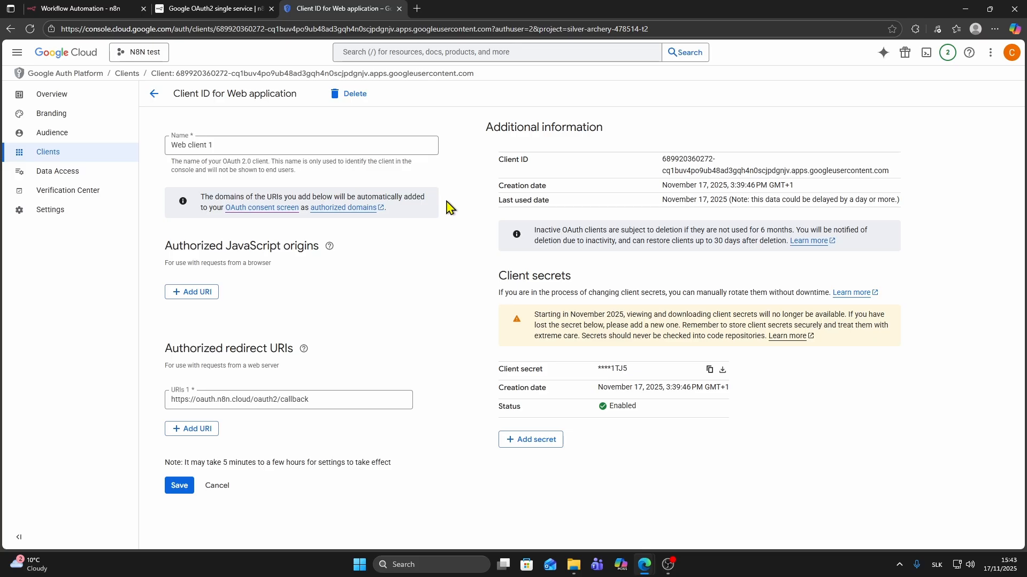
pyautogui.click(709, 374)
pyautogui.click(134, 9)
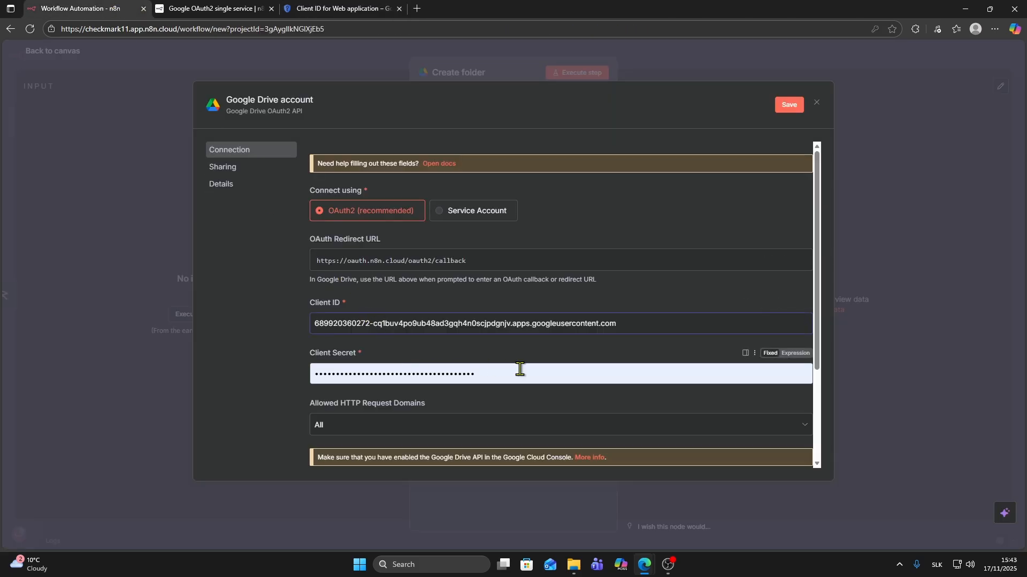
pyautogui.moveTo(521, 371); pyautogui.dragTo(263, 360)
pyautogui.hotkey('ctrl', 'v')
pyautogui.scroll(-1, 454, 247)
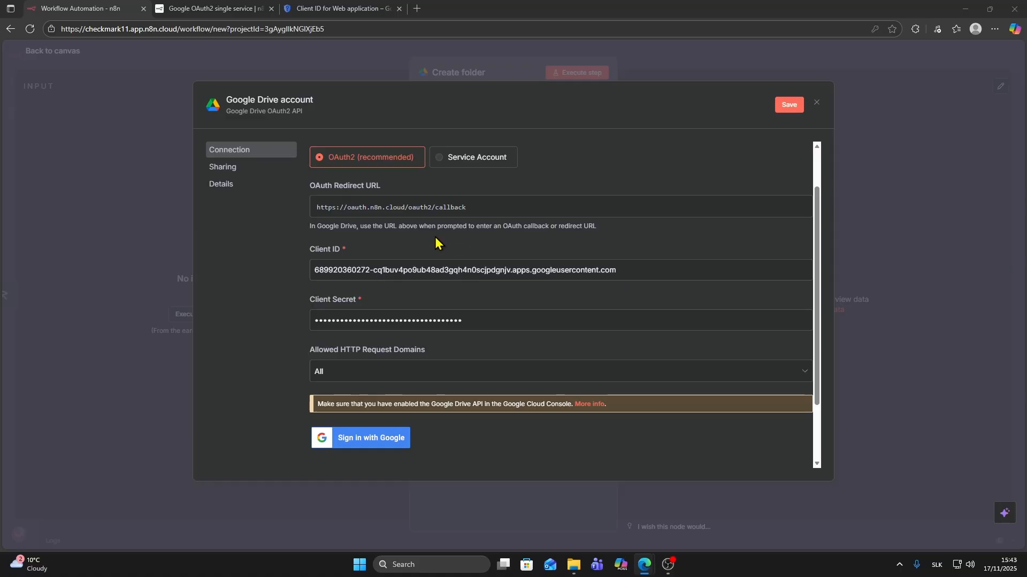
pyautogui.scroll(1, 444, 251)
pyautogui.scroll(-1, 378, 424)
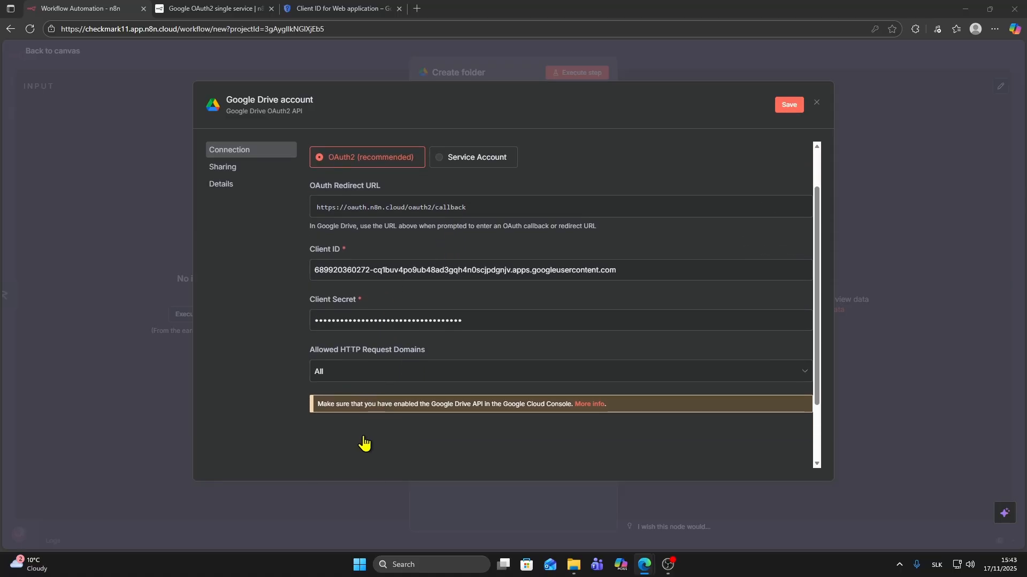
# - Sign in with Google past the unverified-app warning, grant all Drive permissions, and close the success popup
pyautogui.click(359, 448)
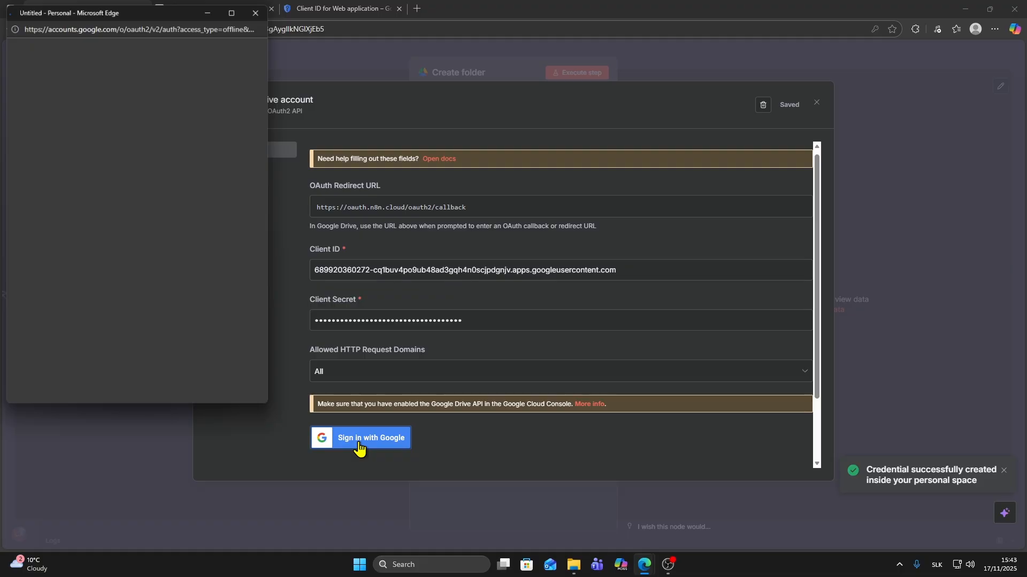
pyautogui.click(99, 224)
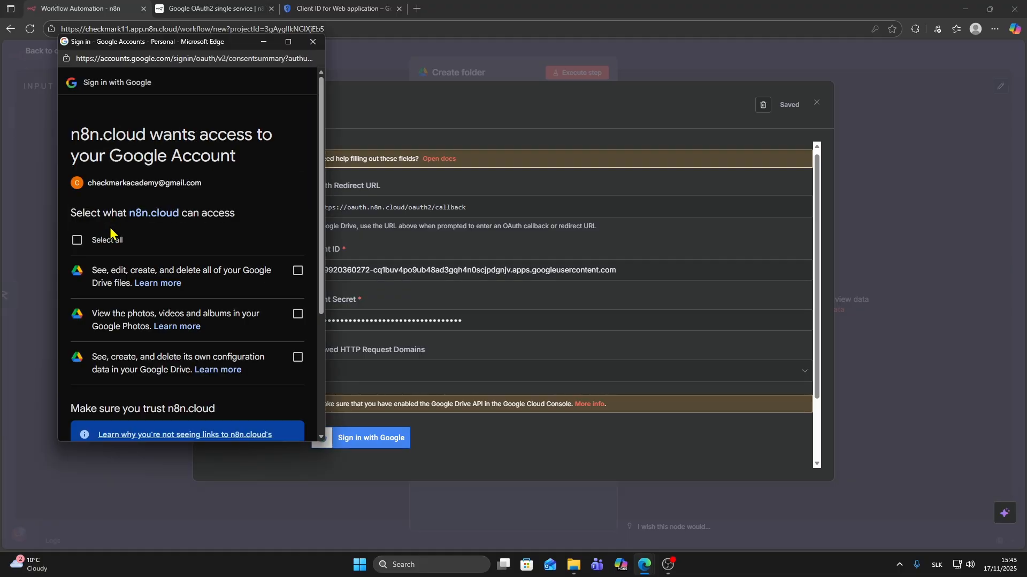
pyautogui.click(78, 243)
pyautogui.scroll(-3, 259, 278)
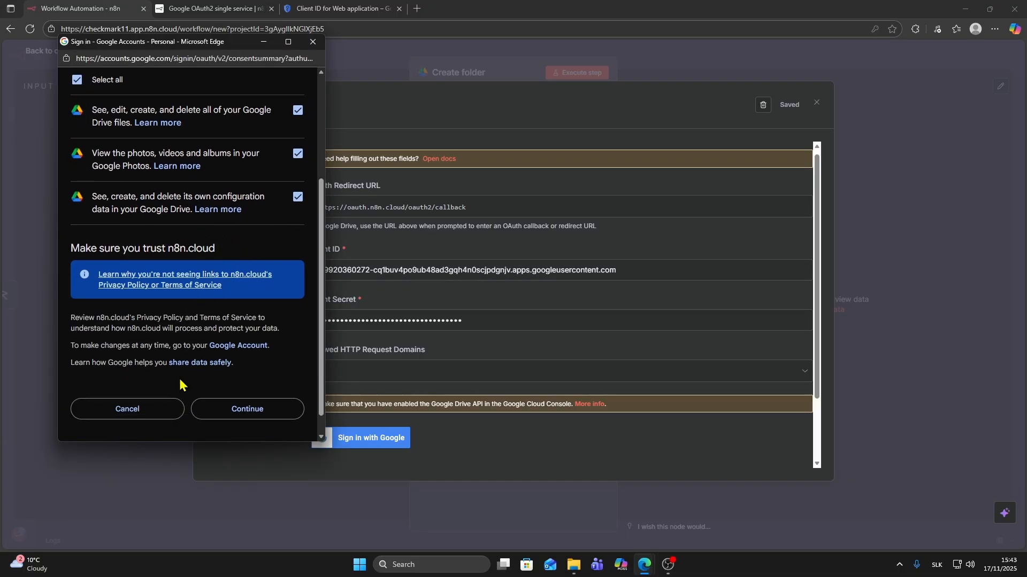
pyautogui.click(251, 409)
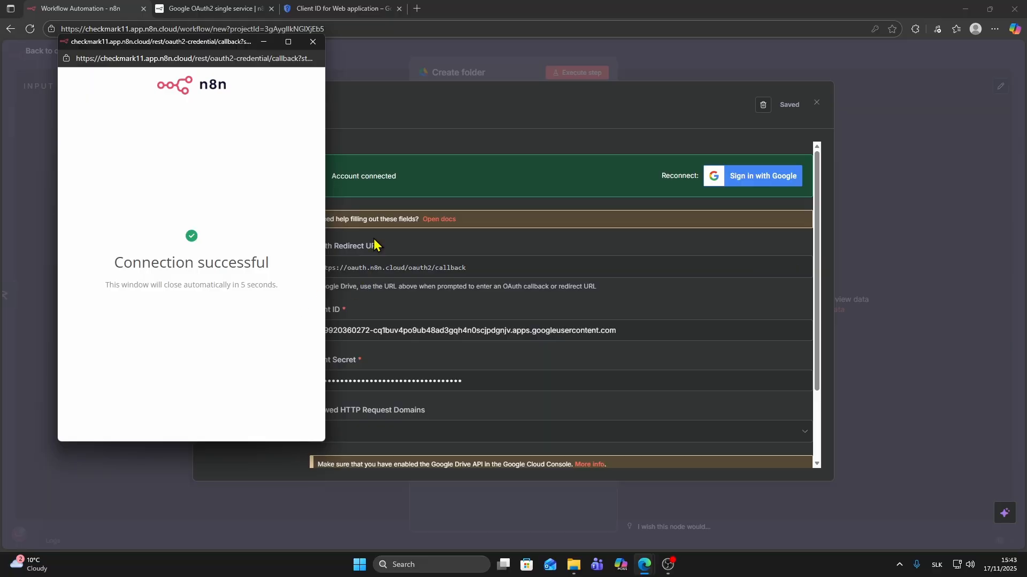
pyautogui.moveTo(234, 48); pyautogui.dragTo(319, 75)
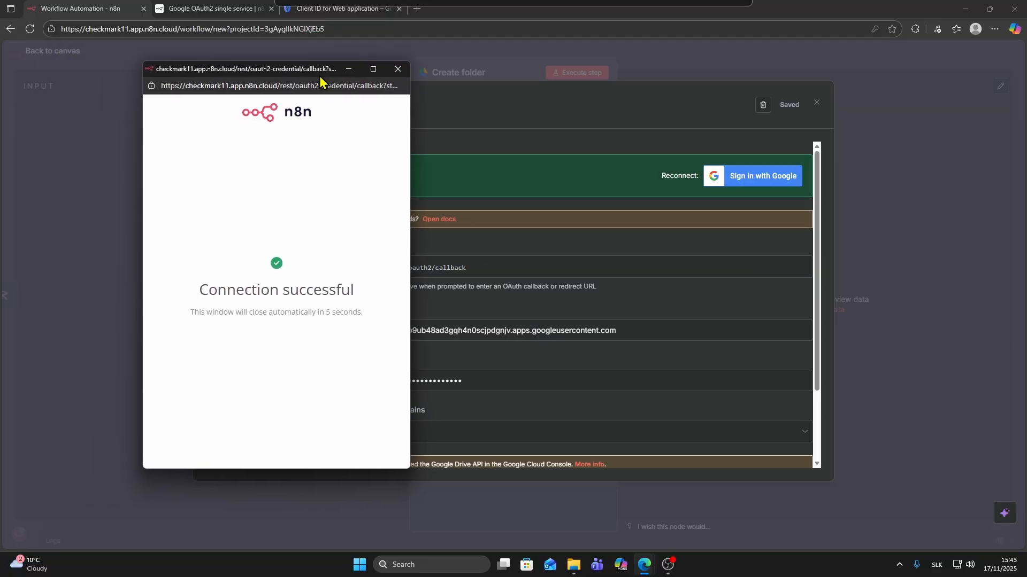
pyautogui.click(400, 70)
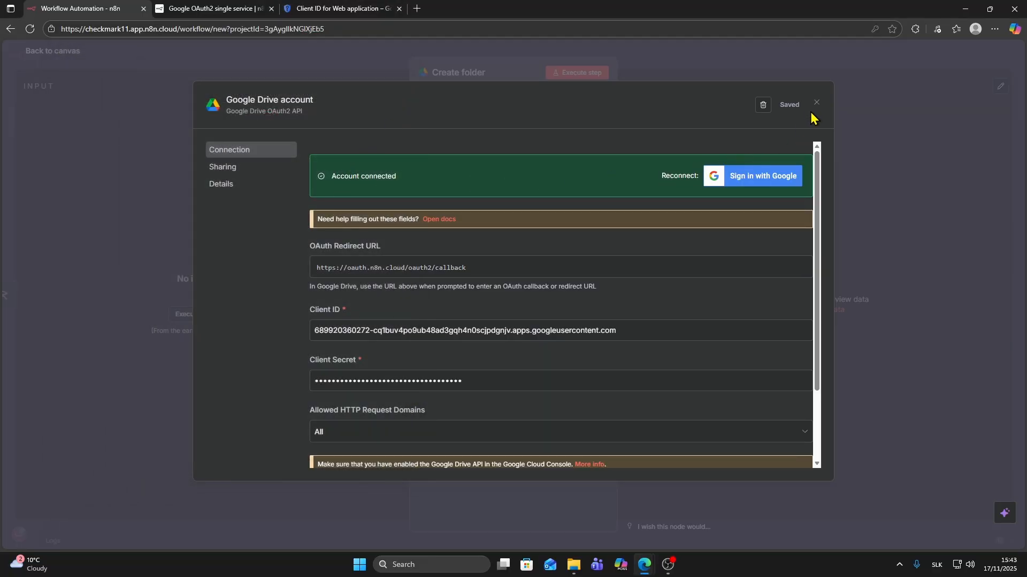
# - Configure the node as Folder / Create named 'test folder' with My Drive as parent
pyautogui.click(817, 104)
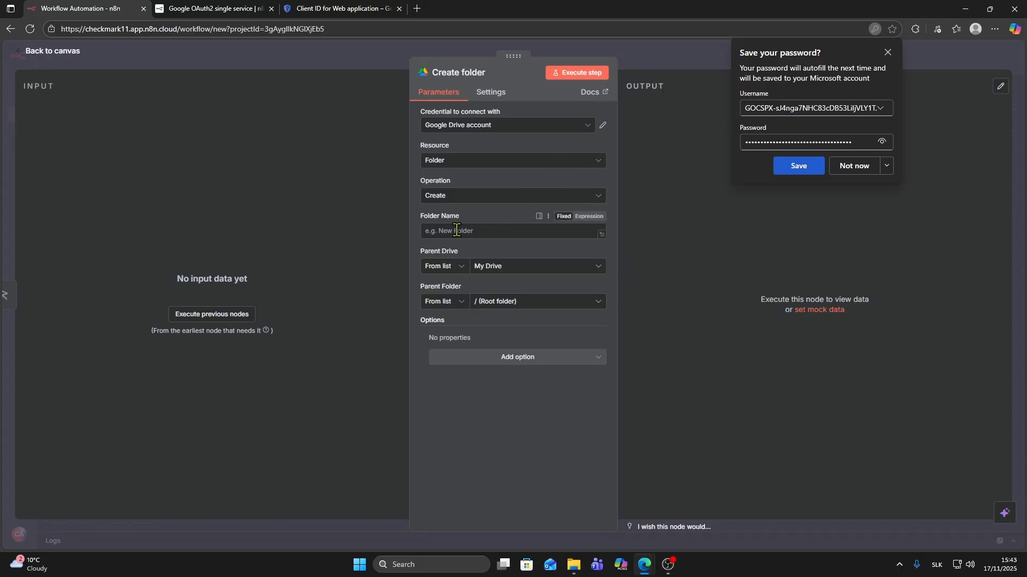
pyautogui.click(433, 166)
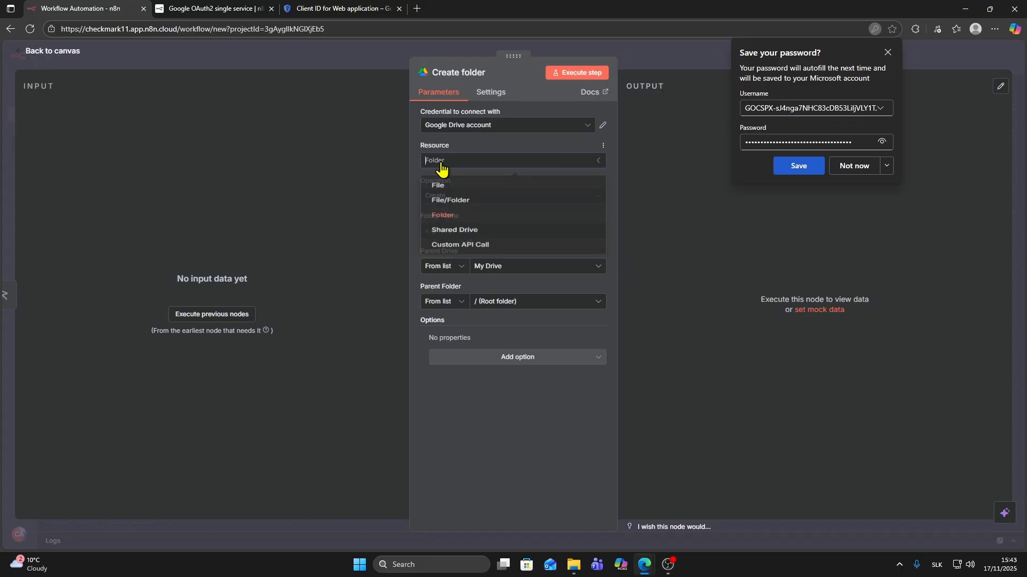
pyautogui.click(462, 231)
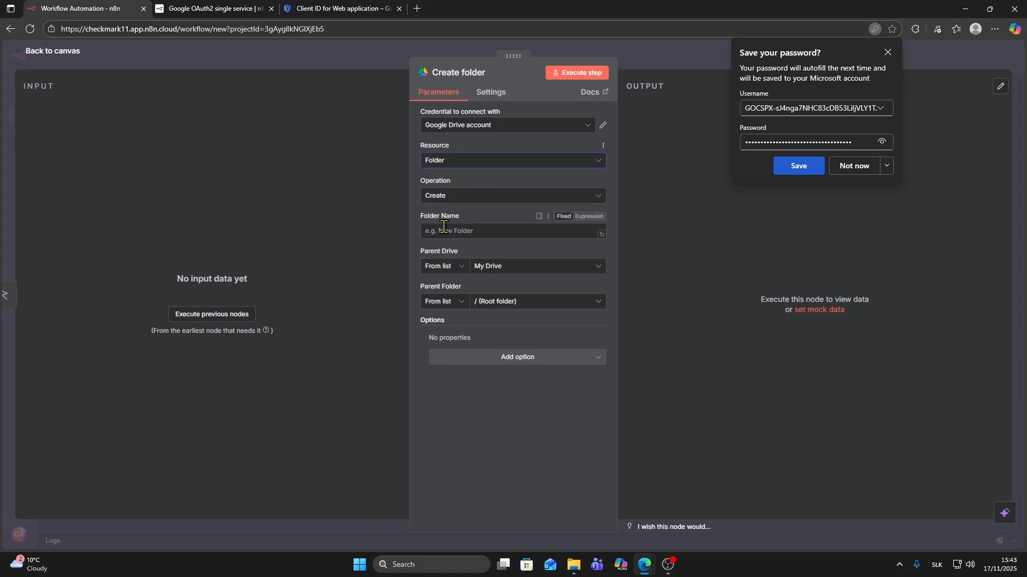
pyautogui.click(432, 204)
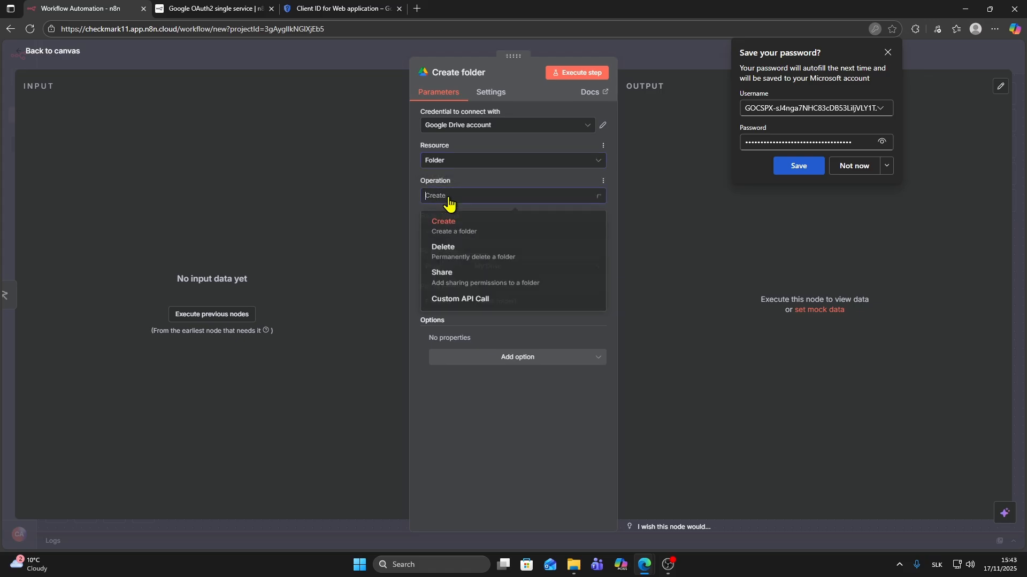
pyautogui.click(454, 235)
pyautogui.click(470, 231)
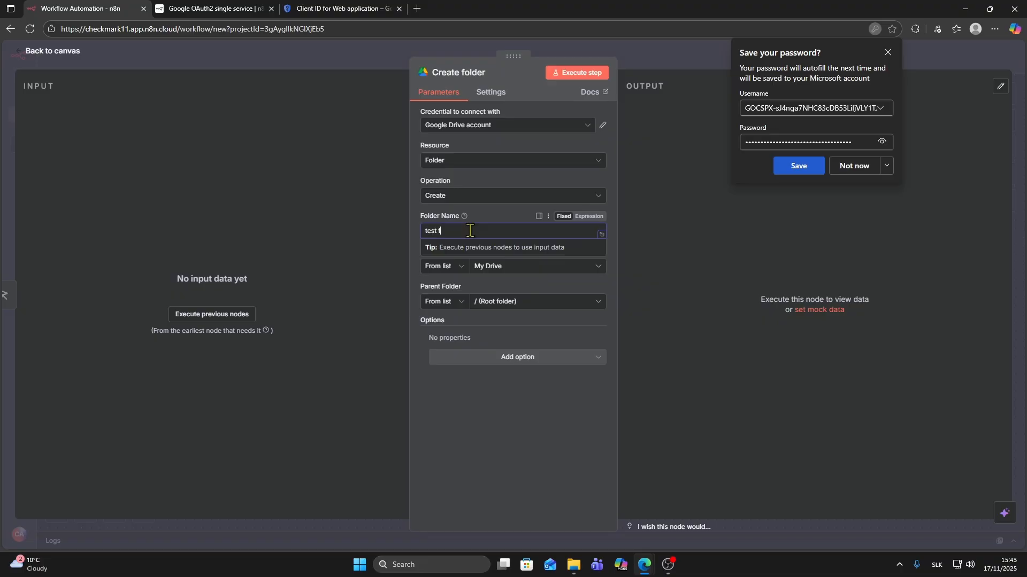
pyautogui.click(501, 270)
pyautogui.click(459, 310)
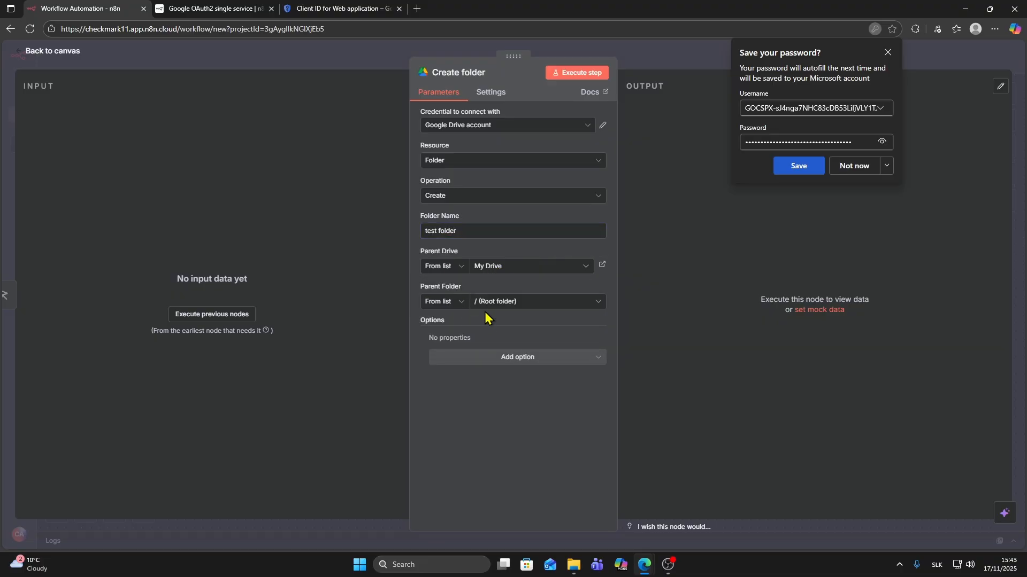
# - Execute the Create folder step and return to the workflow canvas
pyautogui.click(569, 75)
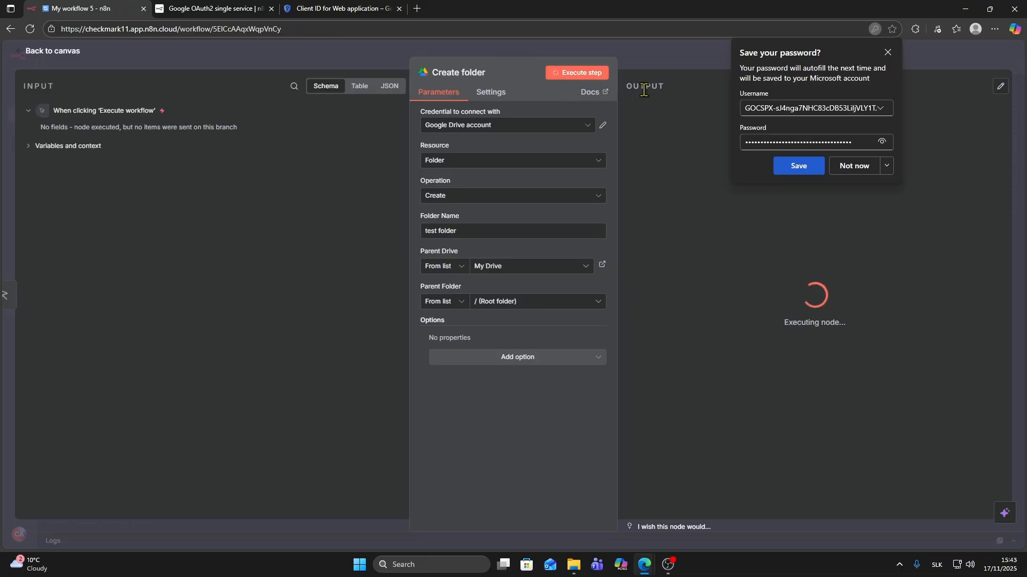
pyautogui.click(887, 52)
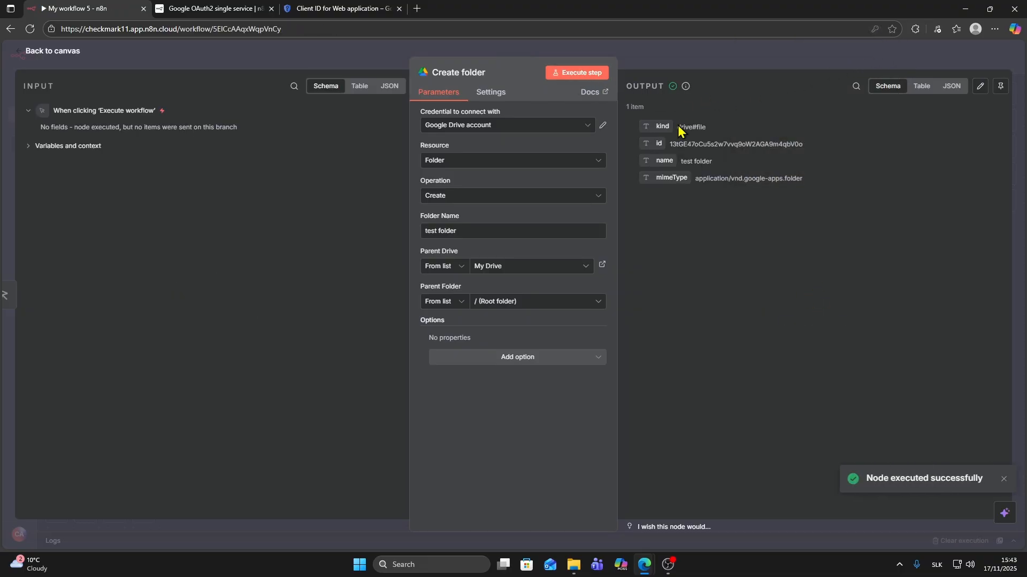
pyautogui.click(647, 67)
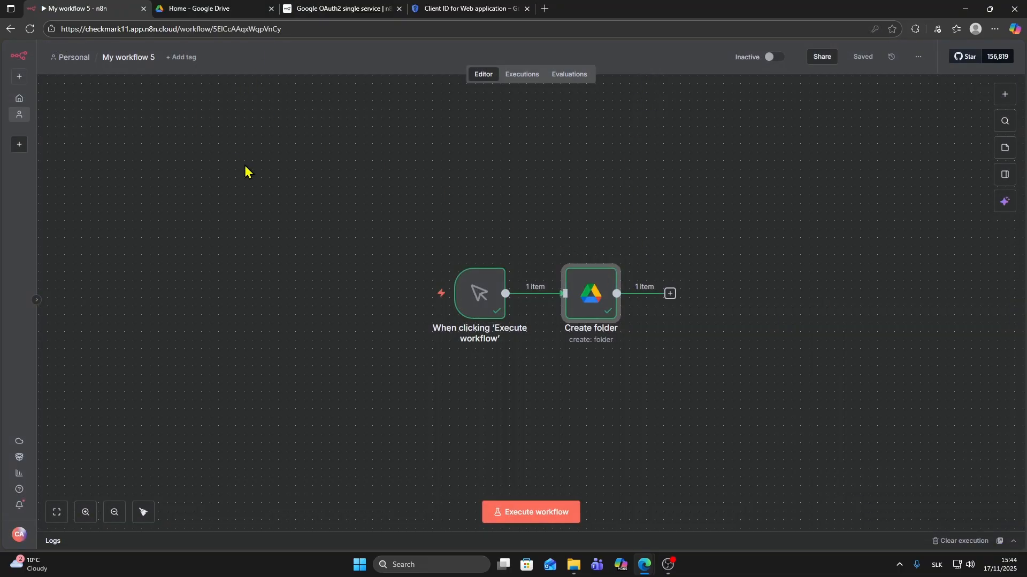
pyautogui.click(246, 169)
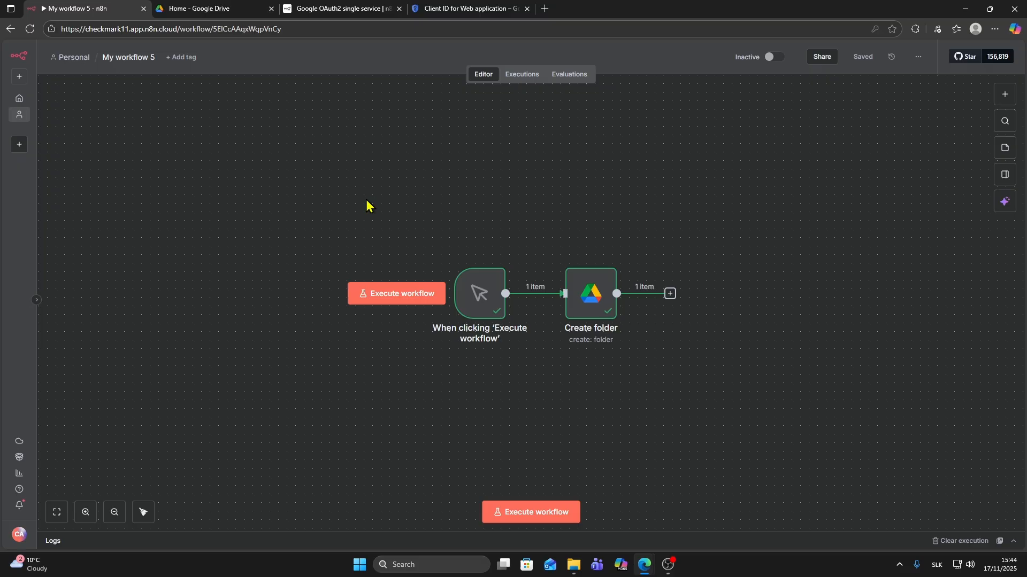
# - Confirm 'test folder' appears in Google Drive's My Drive, then return to the n8n workflow
pyautogui.click(217, 9)
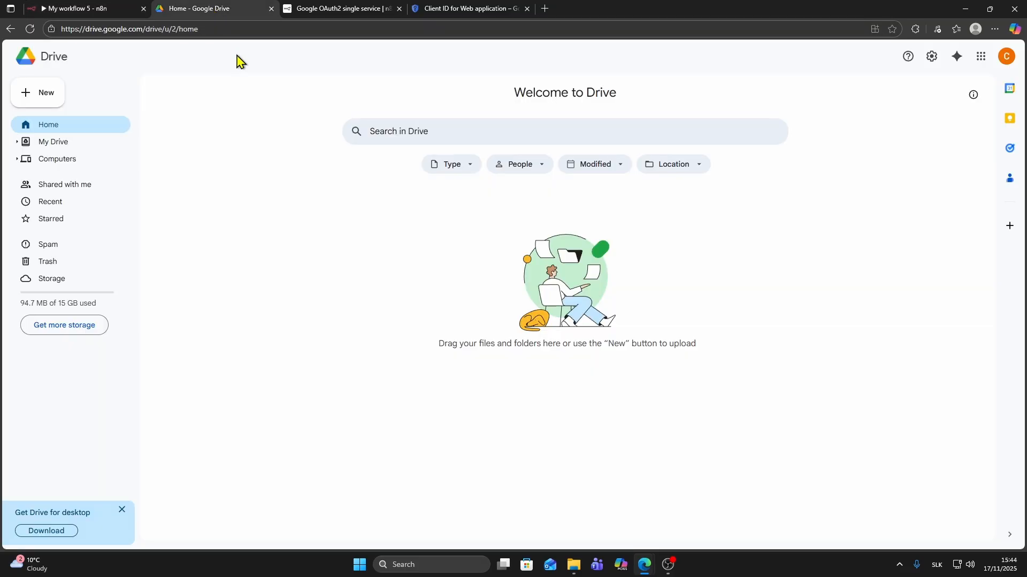
pyautogui.click(45, 148)
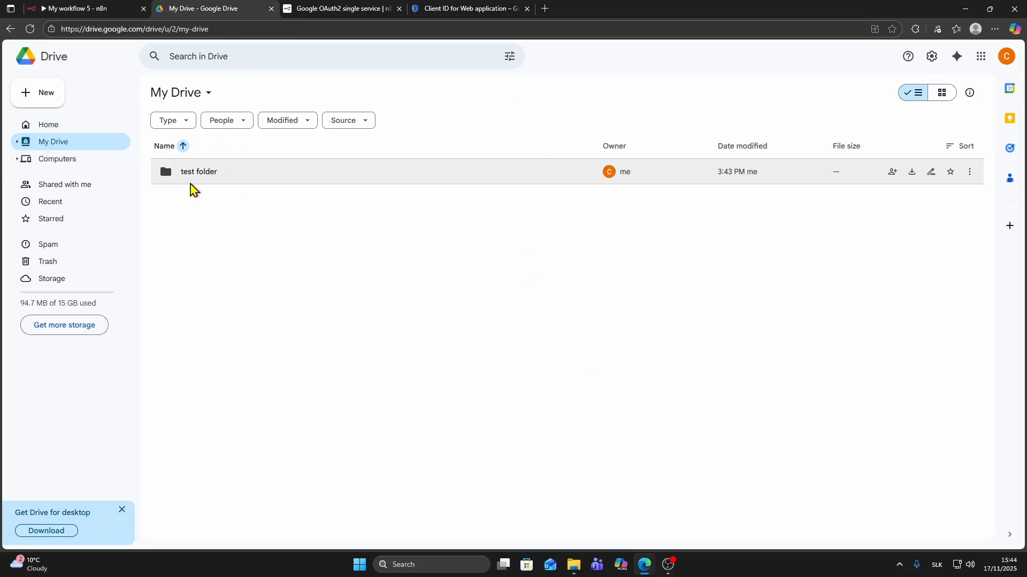
pyautogui.click(198, 172)
pyautogui.click(245, 252)
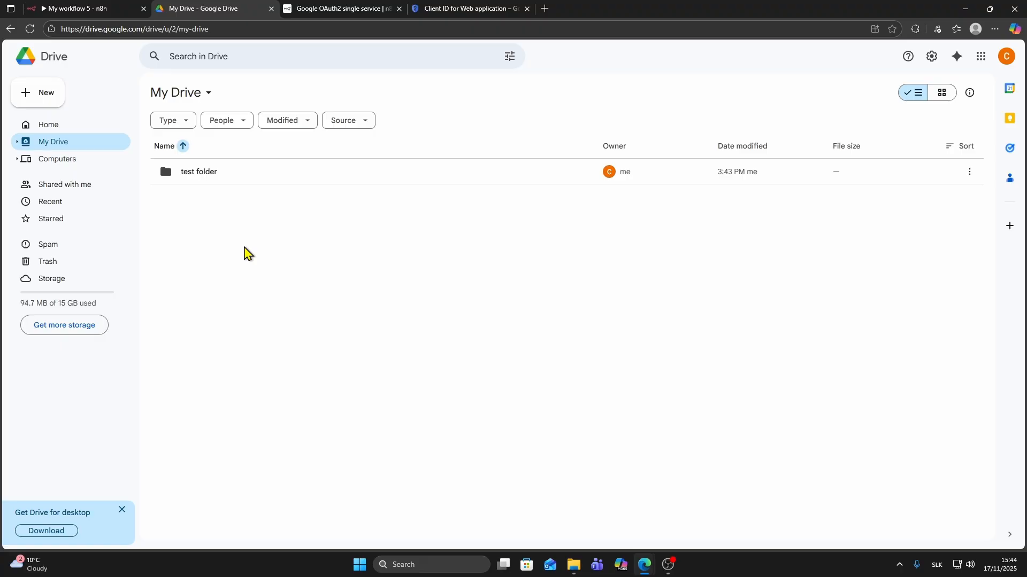
pyautogui.click(114, 5)
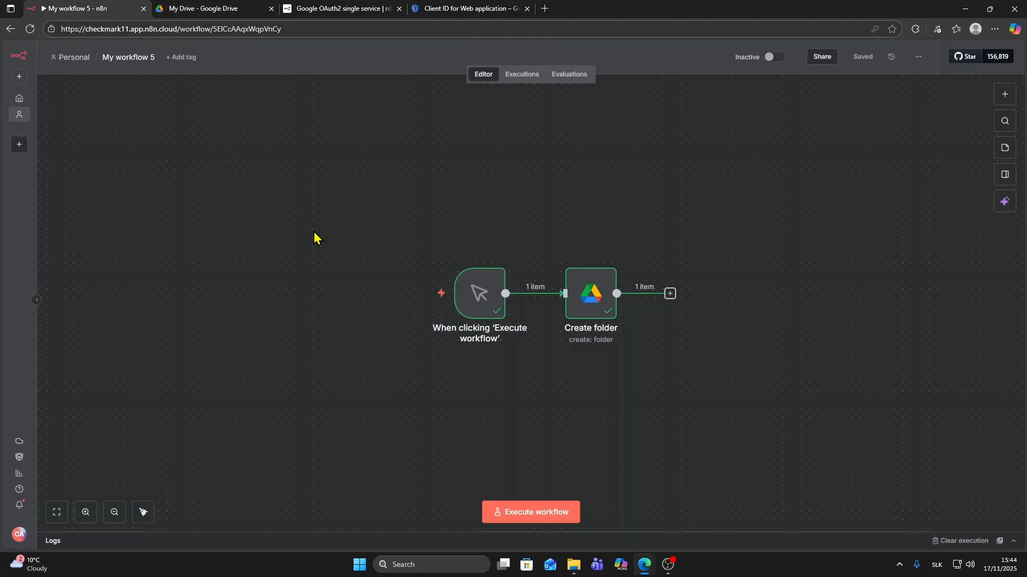